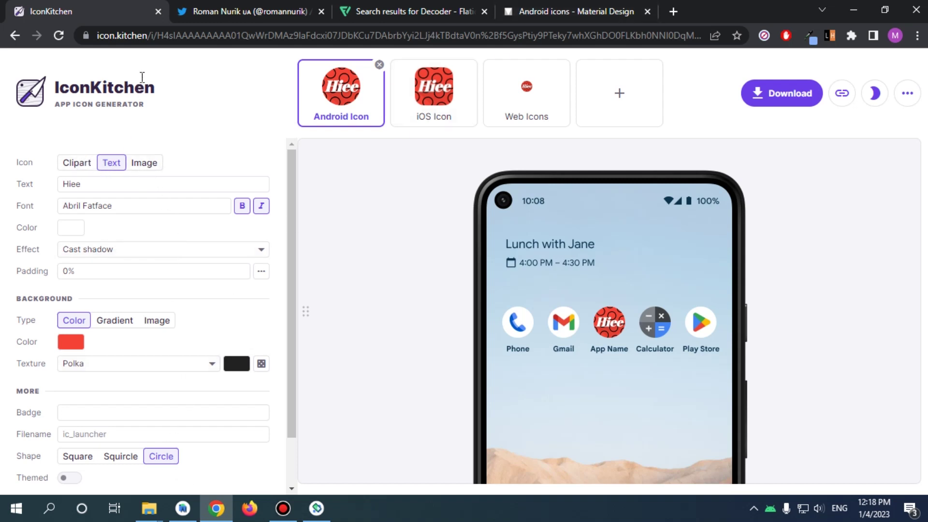
Step: Reset IconKitchen to its default settings by clearing the saved state from the address
{"action": "left_click_drag", "start_coordinate": [153, 37], "coordinate": [710, 37]}
{"action": "key", "text": "BackSpace"}
{"action": "key", "text": "Return"}
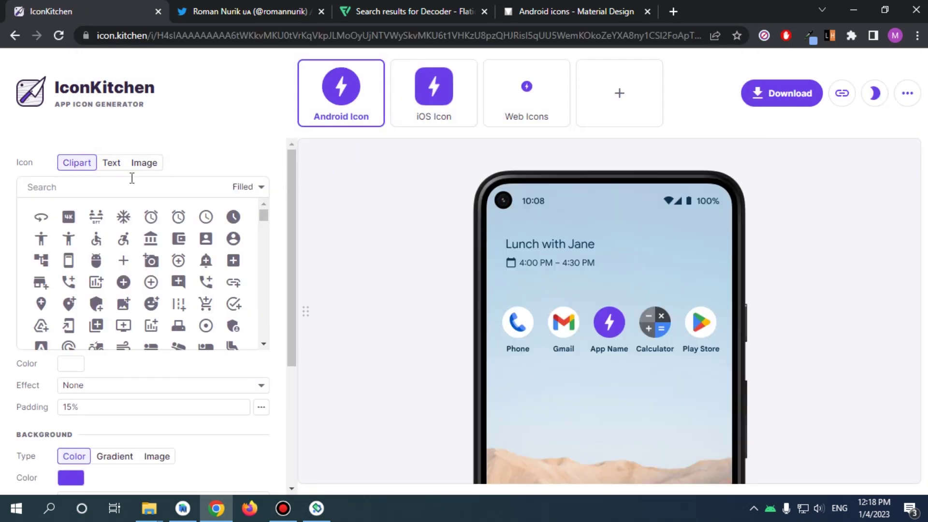
Step: Search clipart for 'QR', use the second QR code icon, then view the Flaticon decoder results
{"action": "type", "text": "QR"}
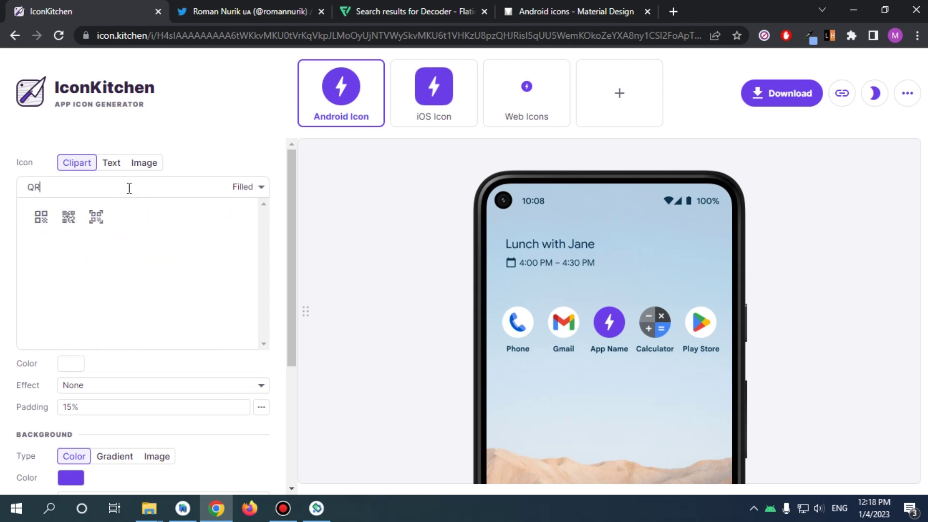
{"action": "left_click", "coordinate": [73, 222]}
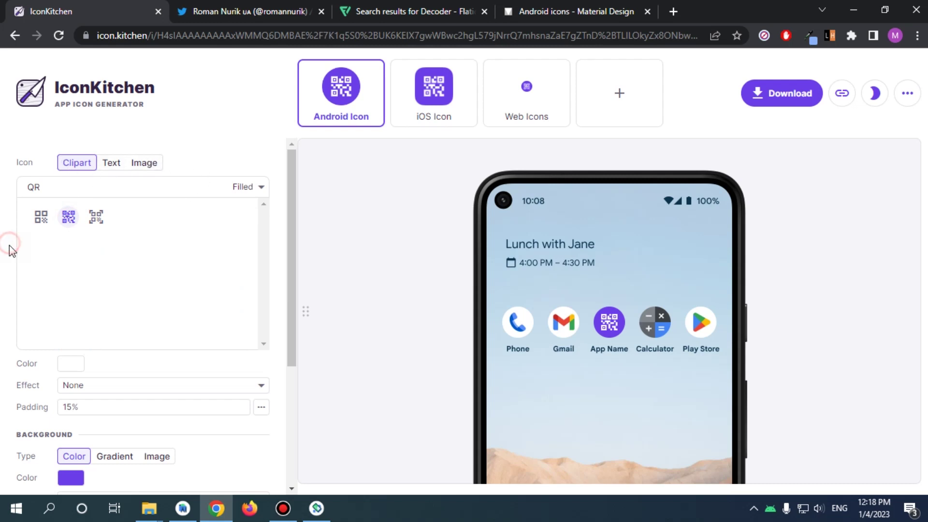
{"action": "scroll", "coordinate": [79, 285], "scroll_direction": "down", "scroll_amount": 1}
{"action": "left_click", "coordinate": [77, 291]}
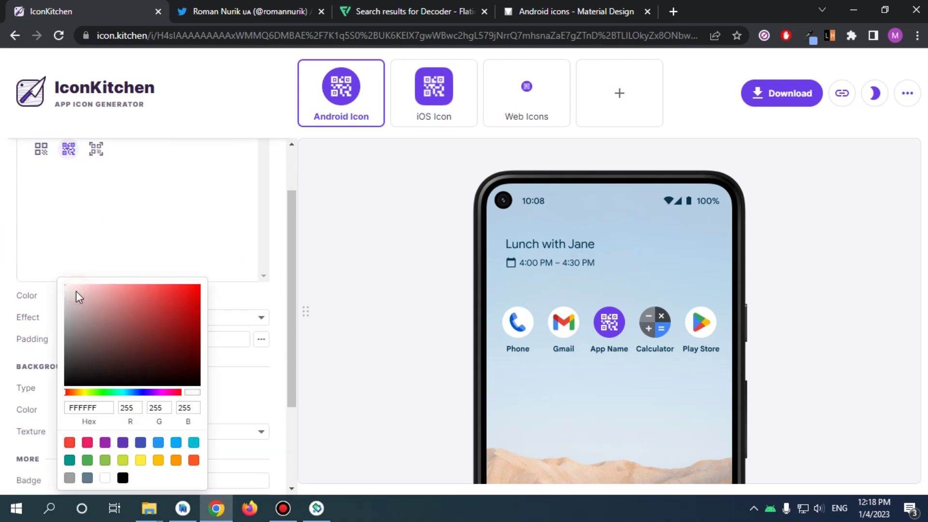
{"action": "left_click", "coordinate": [4, 256]}
{"action": "scroll", "coordinate": [170, 239], "scroll_direction": "up", "scroll_amount": 1}
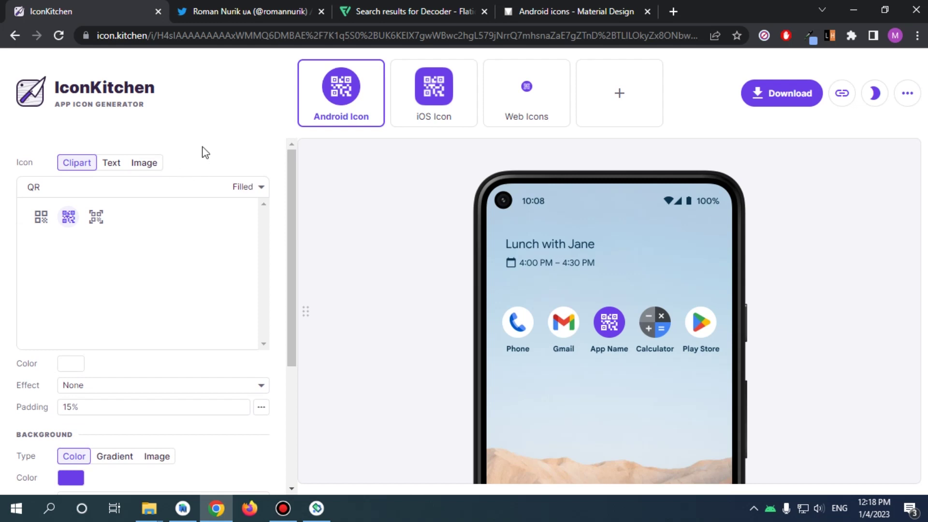
{"action": "left_click", "coordinate": [432, 10]}
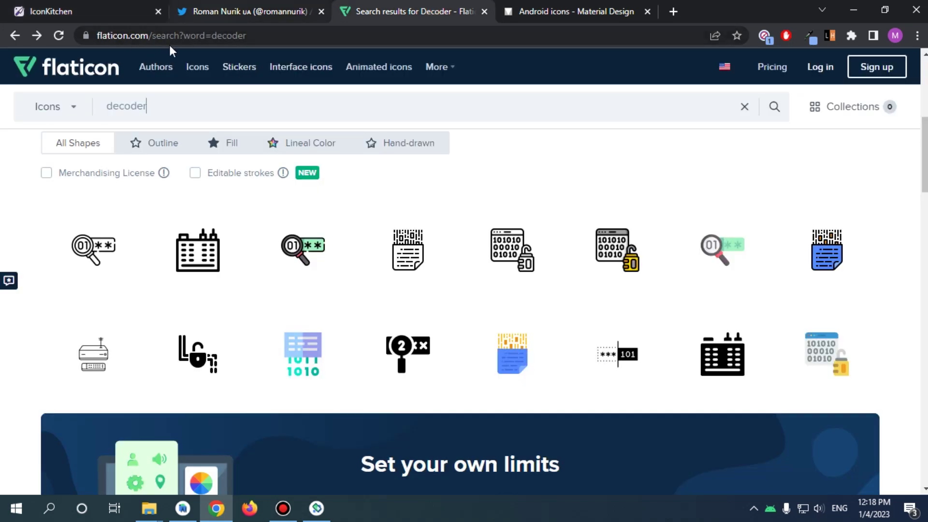
Step: Open the details of the magnifier Password icon in the Flaticon decoder results
{"action": "scroll", "coordinate": [331, 145], "scroll_direction": "up", "scroll_amount": 5}
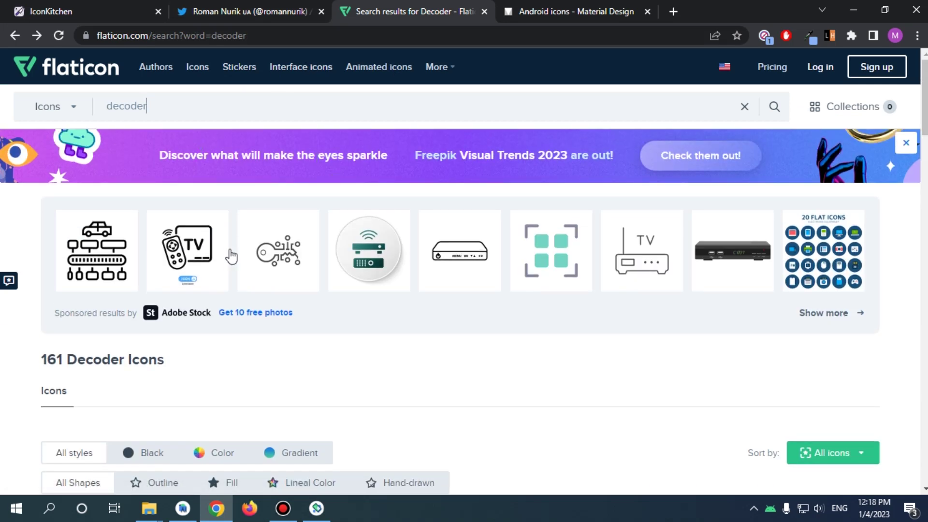
{"action": "scroll", "coordinate": [241, 280], "scroll_direction": "down", "scroll_amount": 5}
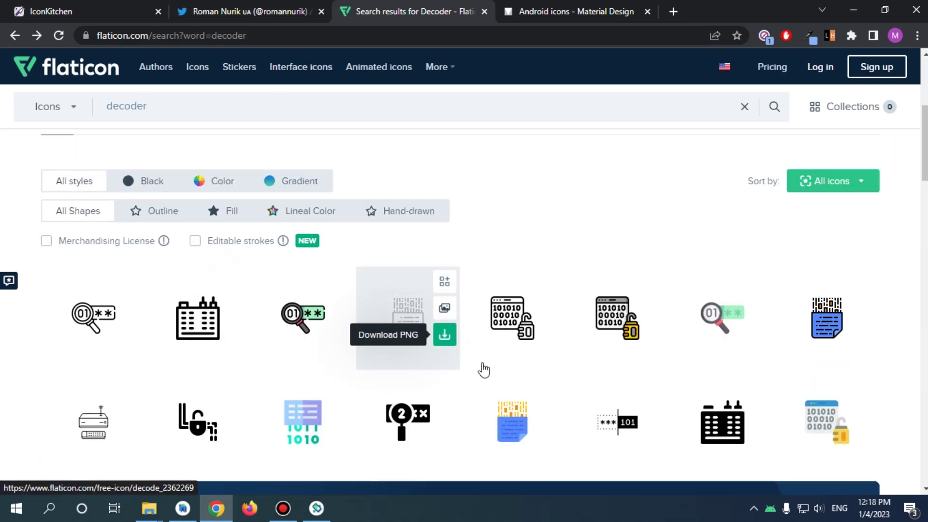
{"action": "scroll", "coordinate": [348, 381], "scroll_direction": "down", "scroll_amount": 2}
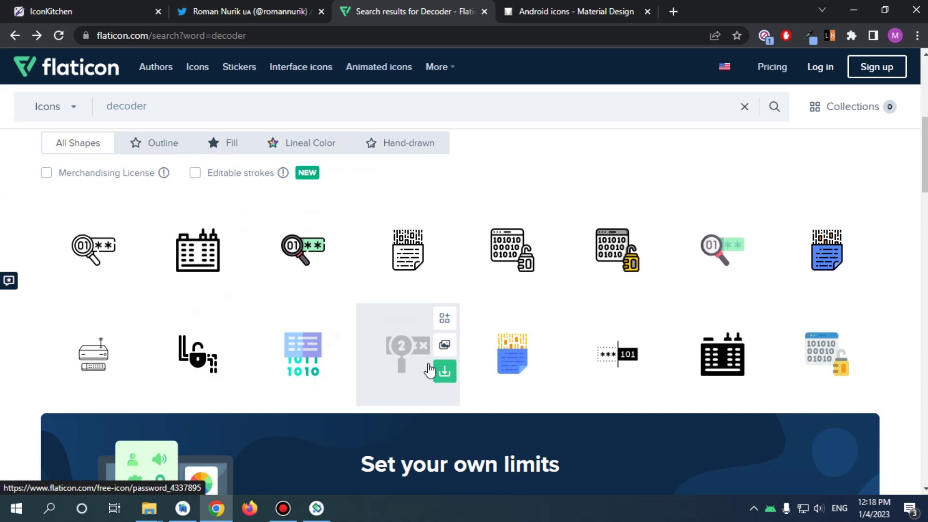
{"action": "left_click", "coordinate": [419, 372]}
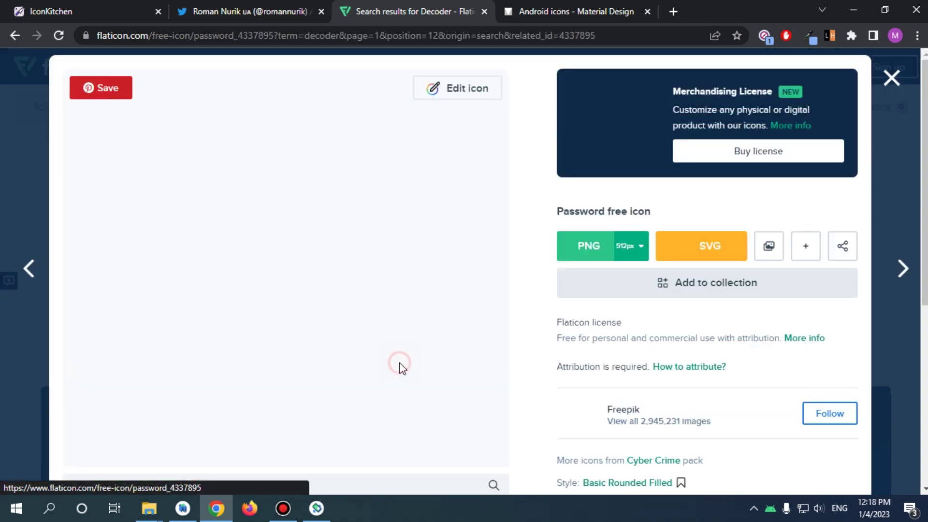
Step: Review the Password icon's Flaticon licence summary, then return to IconKitchen
{"action": "scroll", "coordinate": [543, 321], "scroll_direction": "down", "scroll_amount": 2}
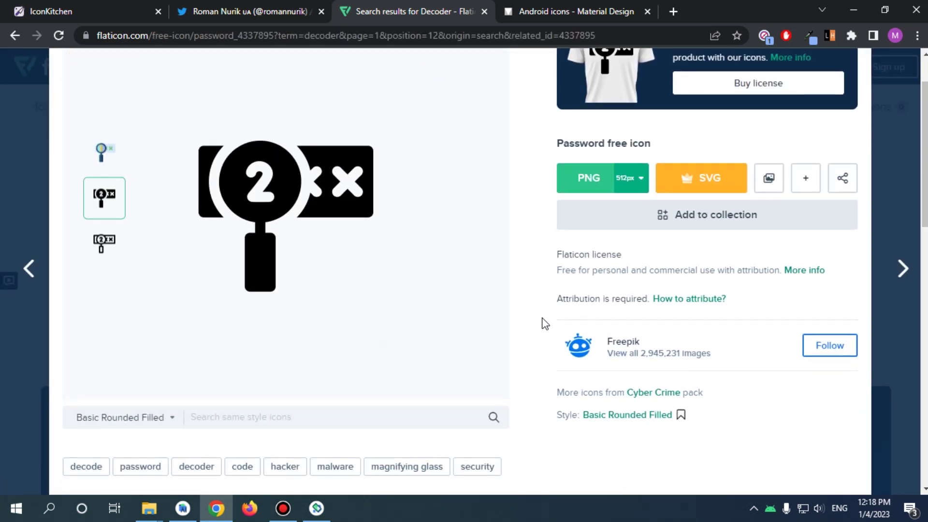
{"action": "scroll", "coordinate": [600, 269], "scroll_direction": "up", "scroll_amount": 2}
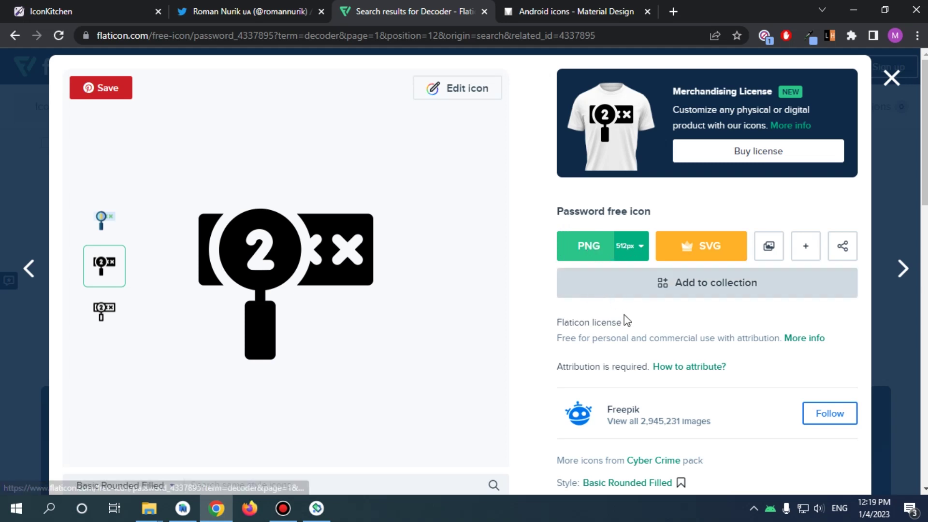
{"action": "left_click", "coordinate": [792, 338]}
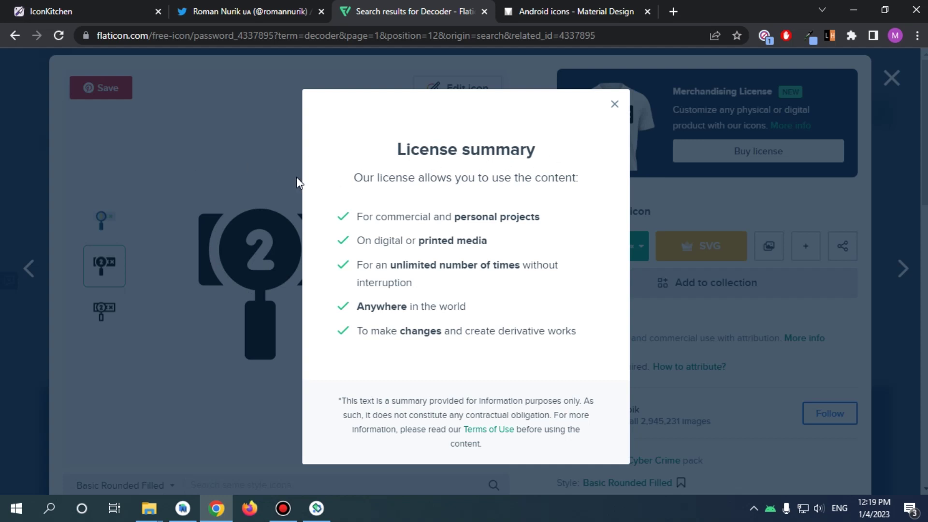
{"action": "left_click", "coordinate": [208, 188]}
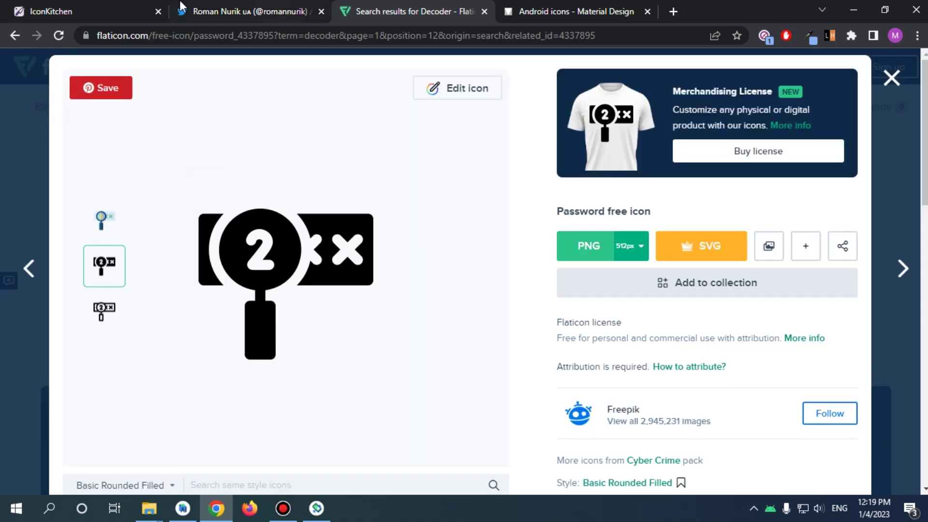
{"action": "left_click", "coordinate": [112, 13]}
Step: Close the Flaticon tab and apply a Cast shadow effect to the QR icon
{"action": "left_click", "coordinate": [484, 11]}
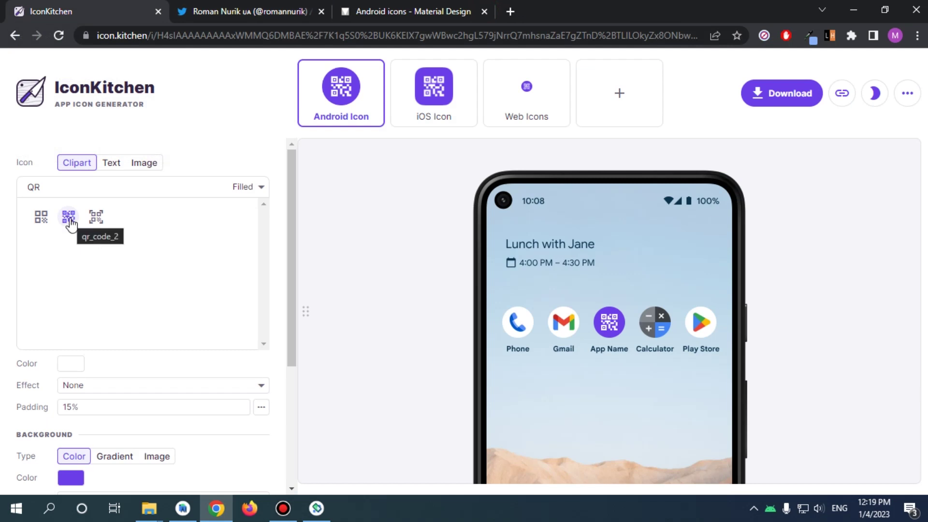
{"action": "scroll", "coordinate": [245, 151], "scroll_direction": "down", "scroll_amount": 2}
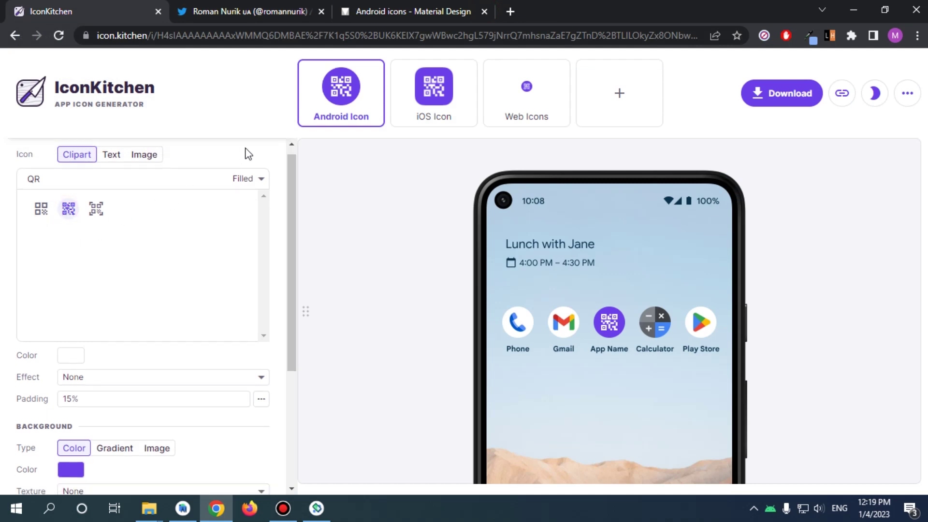
{"action": "scroll", "coordinate": [73, 344], "scroll_direction": "up", "scroll_amount": 2}
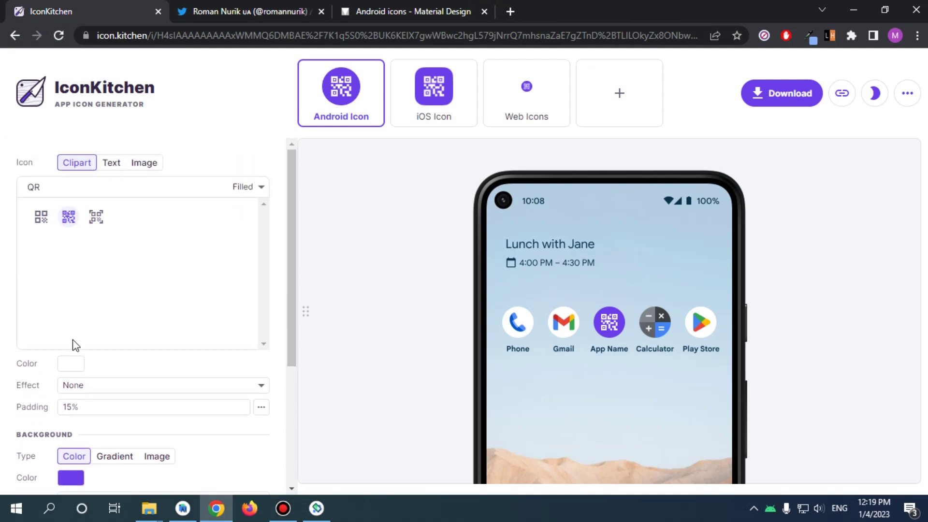
{"action": "left_click", "coordinate": [71, 365]}
{"action": "left_click", "coordinate": [29, 267]}
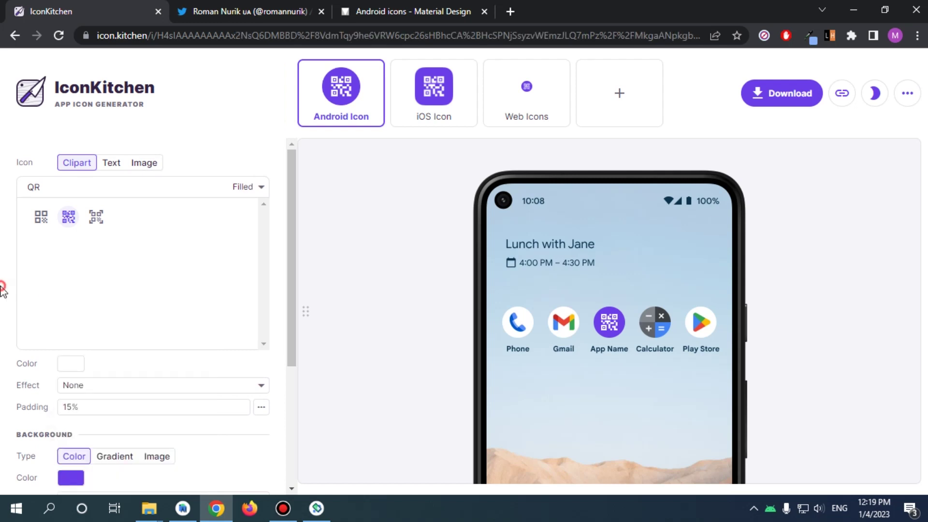
{"action": "scroll", "coordinate": [87, 314], "scroll_direction": "down", "scroll_amount": 4}
{"action": "left_click", "coordinate": [114, 255]}
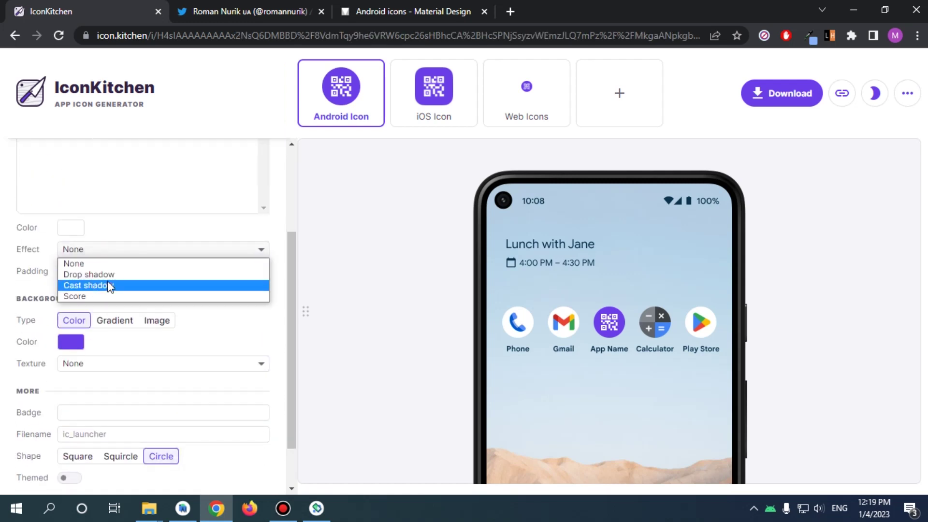
{"action": "left_click", "coordinate": [107, 285]}
Step: Set the icon padding to 15%, trying per-side padding before reverting to one value
{"action": "scroll", "coordinate": [139, 171], "scroll_direction": "down", "scroll_amount": 2}
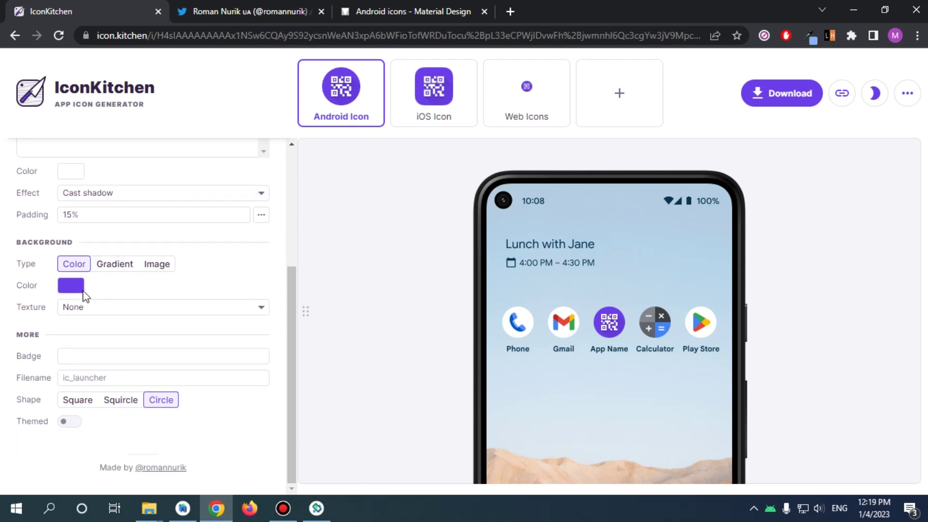
{"action": "left_click_drag", "start_coordinate": [66, 215], "coordinate": [71, 216]}
{"action": "type", "text": "0"}
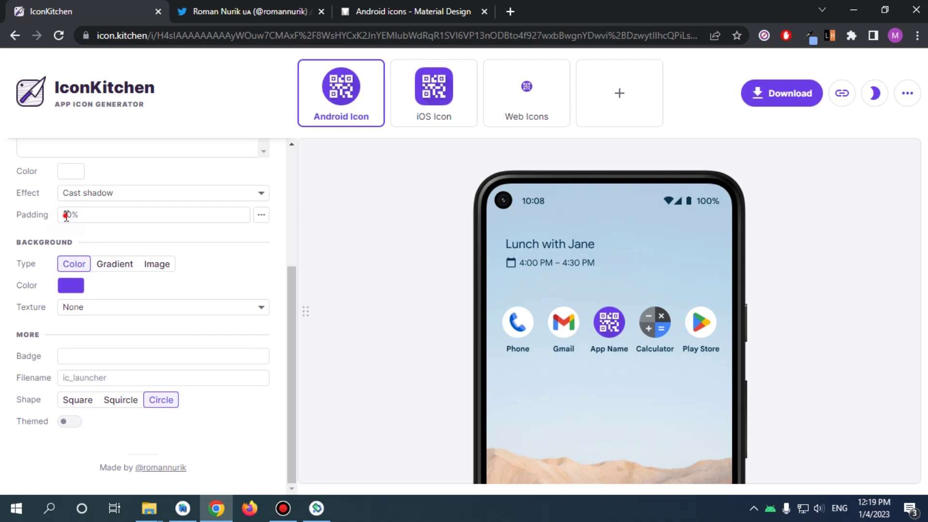
{"action": "left_click_drag", "start_coordinate": [66, 216], "coordinate": [68, 214]}
{"action": "type", "text": "2"}
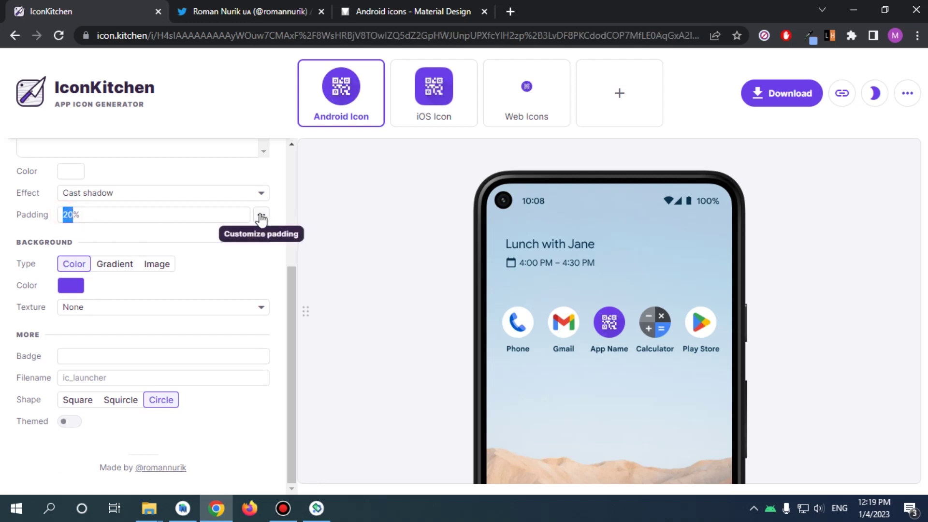
{"action": "type", "text": "15"}
{"action": "left_click", "coordinate": [260, 215]}
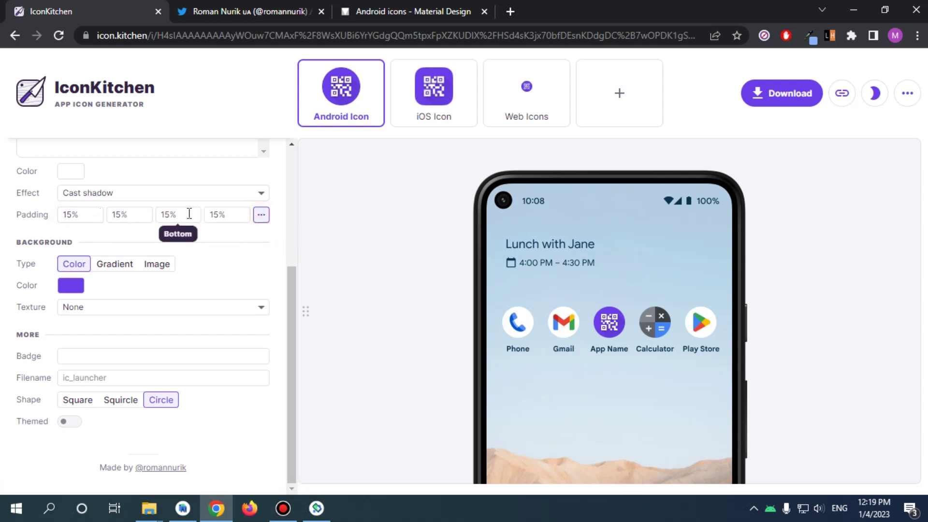
{"action": "left_click", "coordinate": [260, 215]}
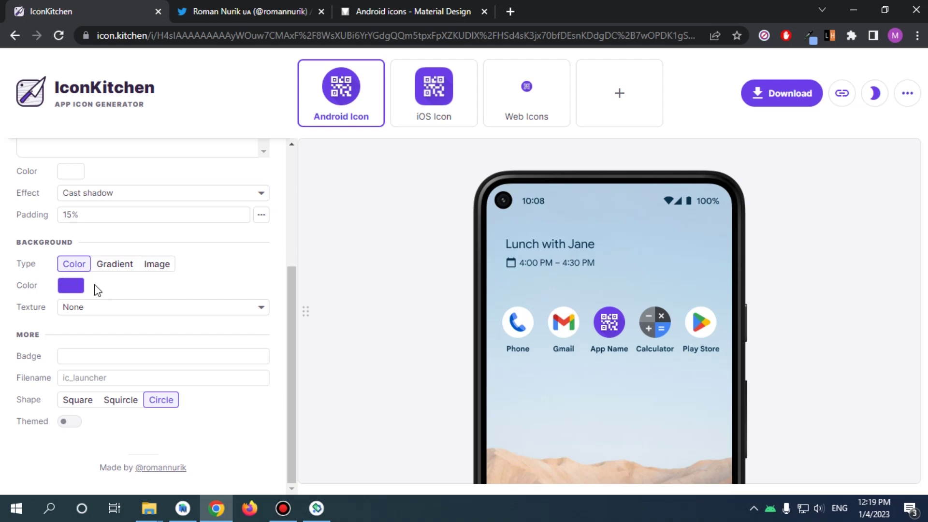
{"action": "left_click", "coordinate": [183, 508]}
Step: Open ui/theme/Color.kt and select the Orange hex digits FF24E1E on line 11
{"action": "scroll", "coordinate": [165, 257], "scroll_direction": "up", "scroll_amount": 10}
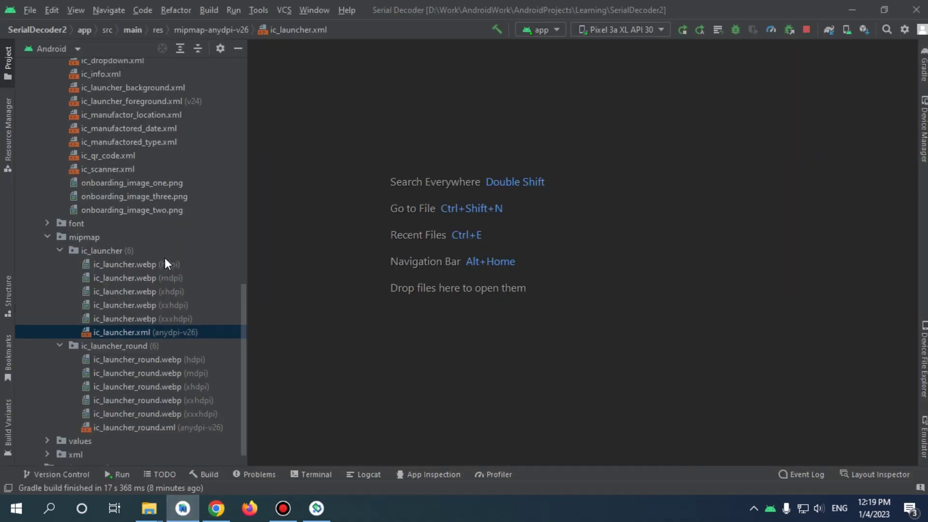
{"action": "left_click", "coordinate": [140, 324]}
{"action": "double_click", "coordinate": [442, 235]}
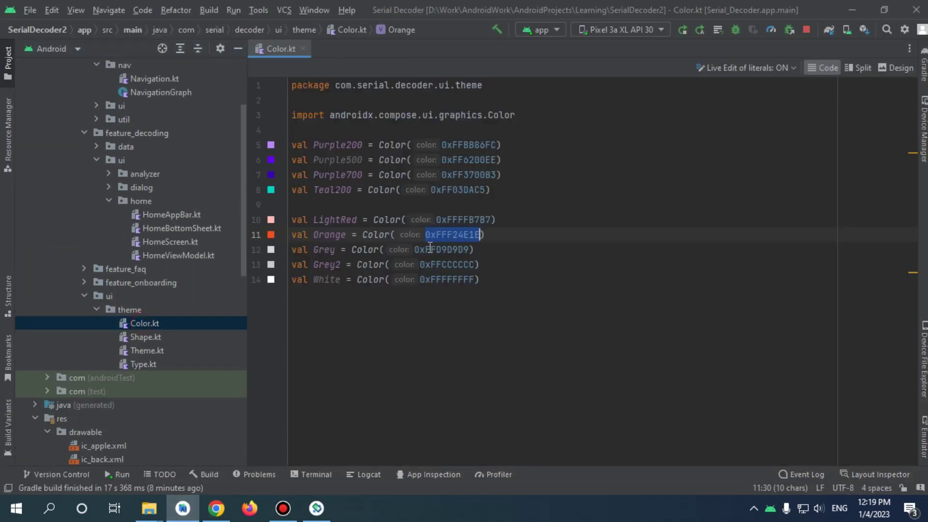
{"action": "left_click", "coordinate": [447, 236]}
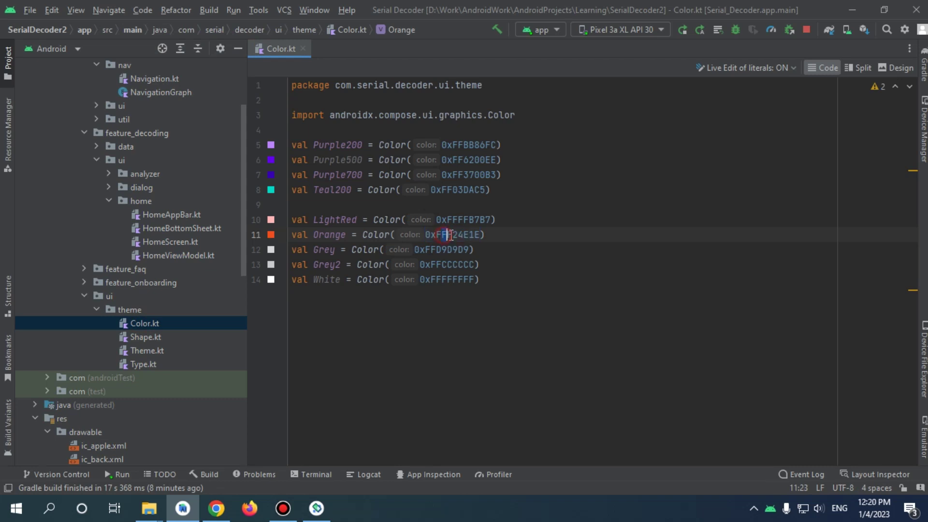
{"action": "left_click_drag", "start_coordinate": [449, 235], "coordinate": [485, 235]}
{"action": "key", "text": "ctrl+c"}
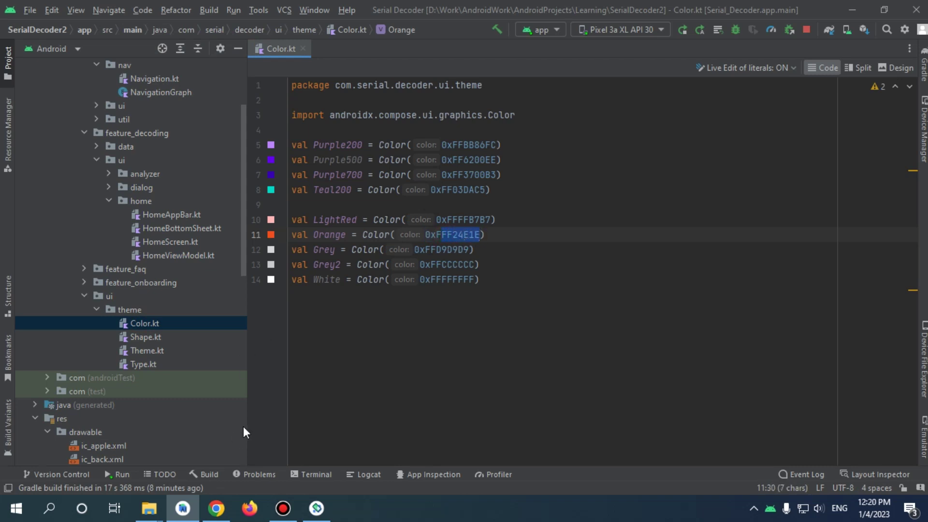
Step: Set the icon background colour to the orange-red hex F24E1E
{"action": "left_click", "coordinate": [216, 508]}
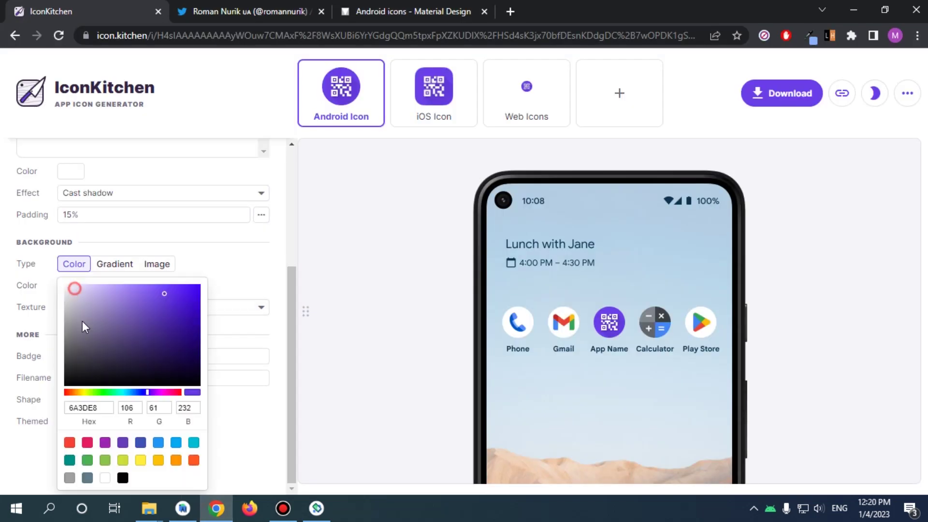
{"action": "double_click", "coordinate": [88, 412]}
{"action": "key", "text": "ctrl+v"}
{"action": "left_click", "coordinate": [243, 274]}
{"action": "left_click", "coordinate": [71, 285]}
{"action": "double_click", "coordinate": [99, 408]}
{"action": "key", "text": "ctrl+v"}
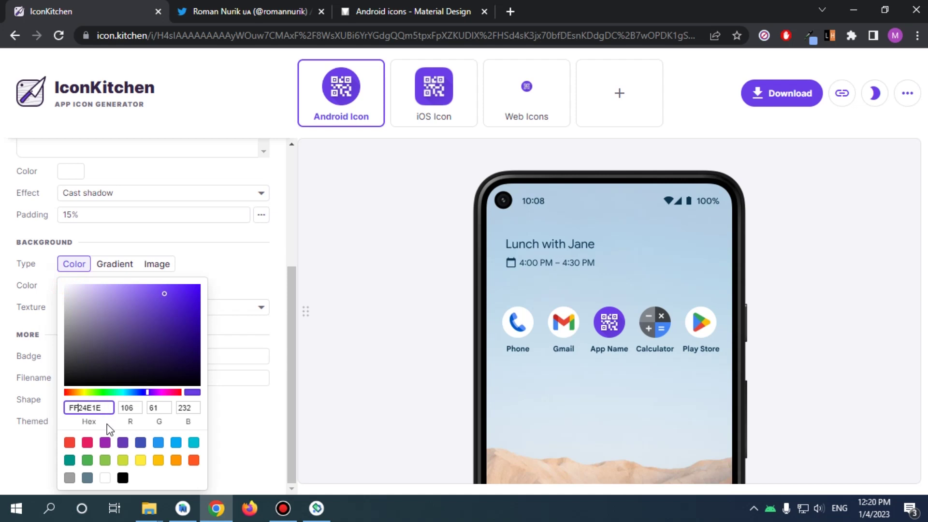
{"action": "key", "text": "BackSpace"}
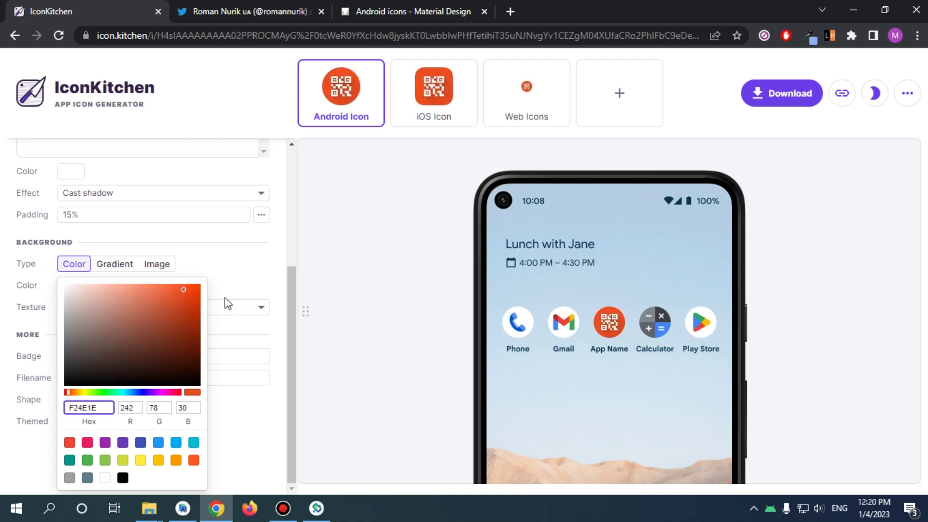
{"action": "left_click", "coordinate": [223, 279]}
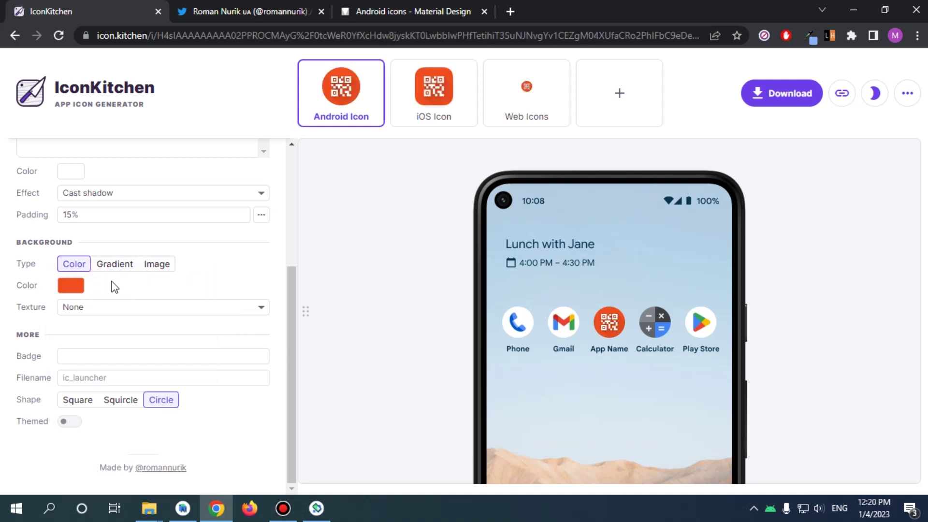
Step: Try the Waves, Polka and Stipple background textures, then set Texture to None
{"action": "left_click", "coordinate": [92, 309]}
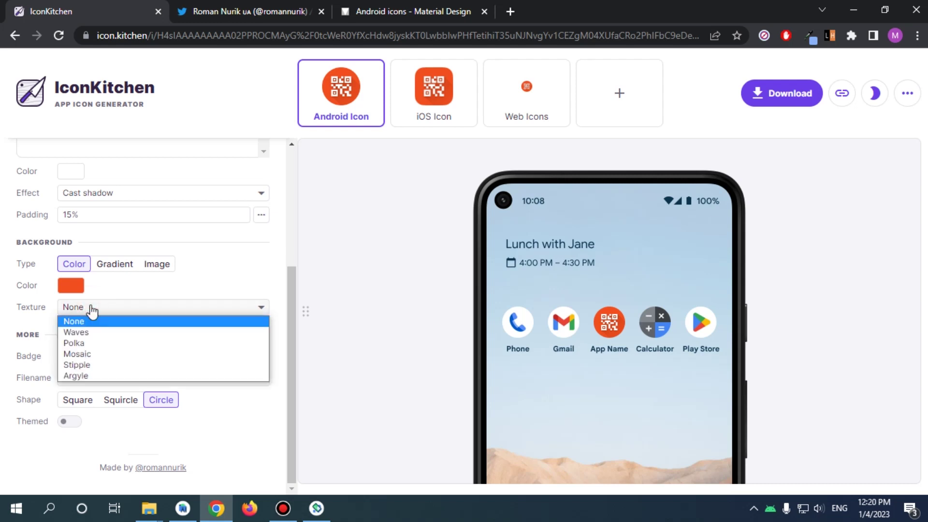
{"action": "left_click", "coordinate": [85, 332]}
{"action": "left_click", "coordinate": [98, 308]}
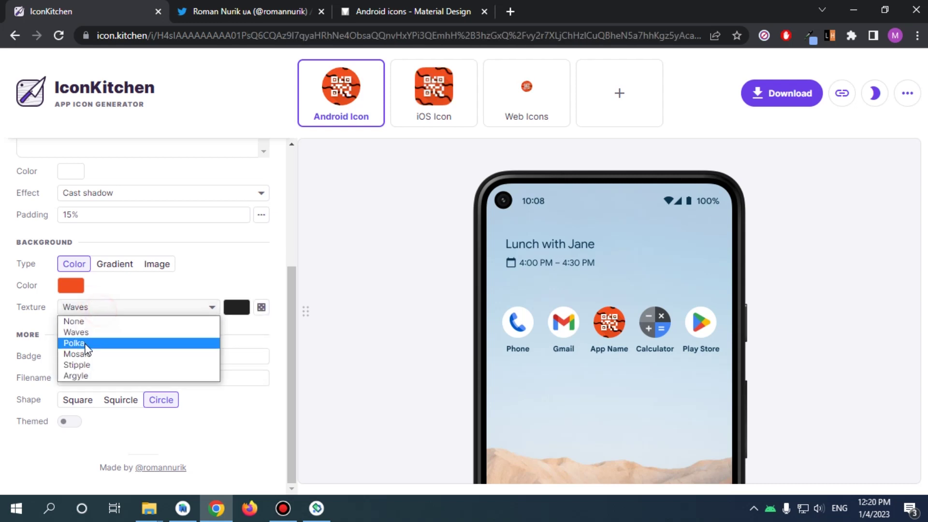
{"action": "left_click", "coordinate": [77, 343]}
{"action": "left_click", "coordinate": [97, 310]}
{"action": "left_click", "coordinate": [89, 365]}
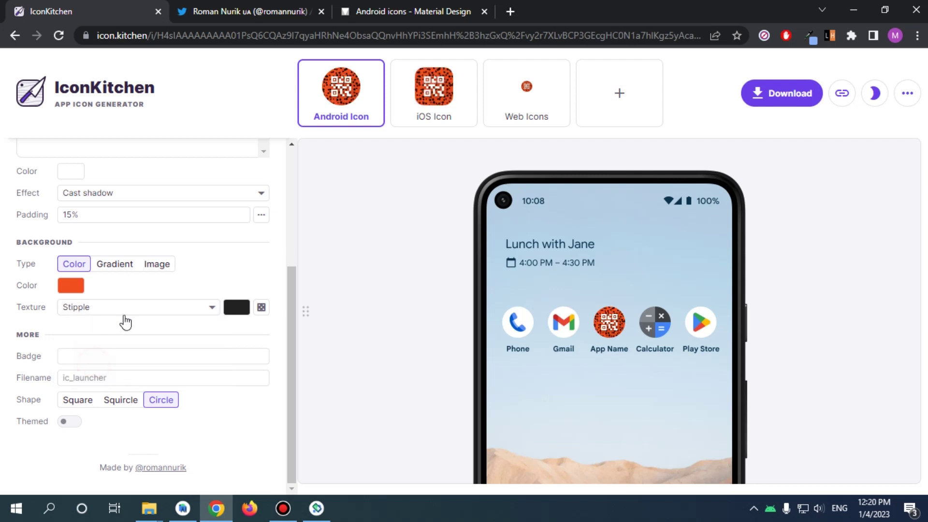
{"action": "left_click", "coordinate": [124, 312]}
{"action": "left_click", "coordinate": [119, 319]}
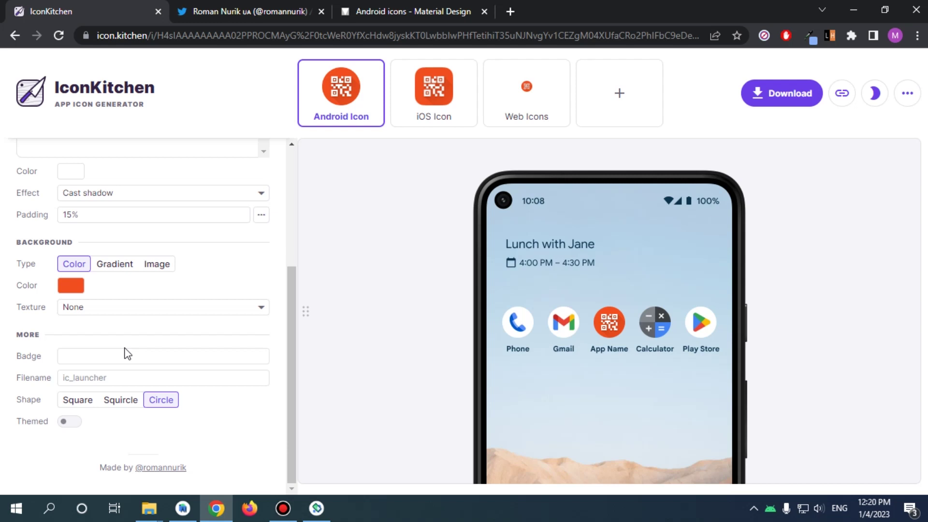
Step: Set the icon shape to Squircle after briefly previewing Square
{"action": "left_click", "coordinate": [113, 405]}
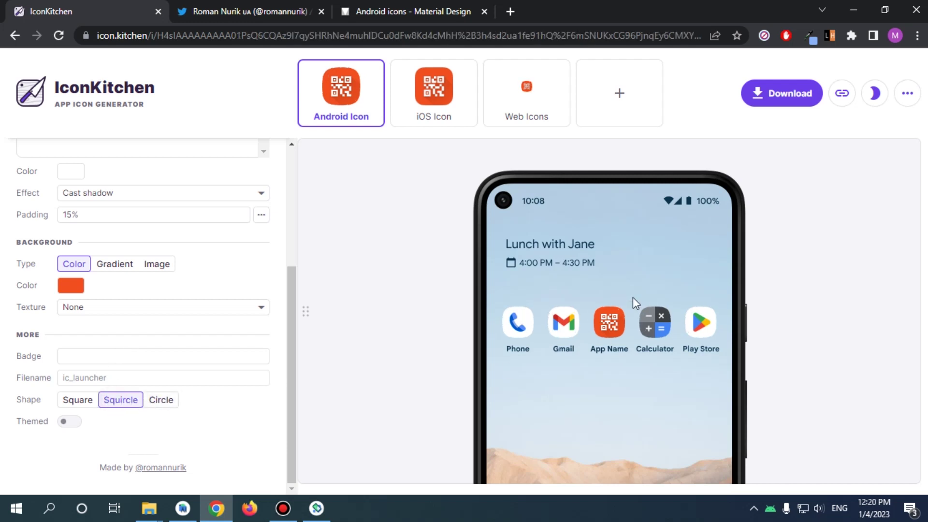
{"action": "left_click", "coordinate": [91, 401]}
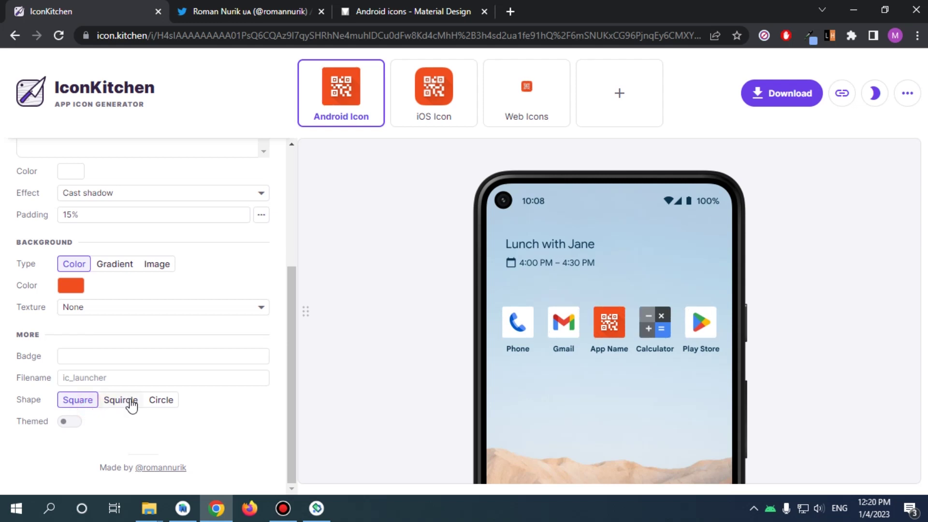
{"action": "left_click", "coordinate": [115, 400]}
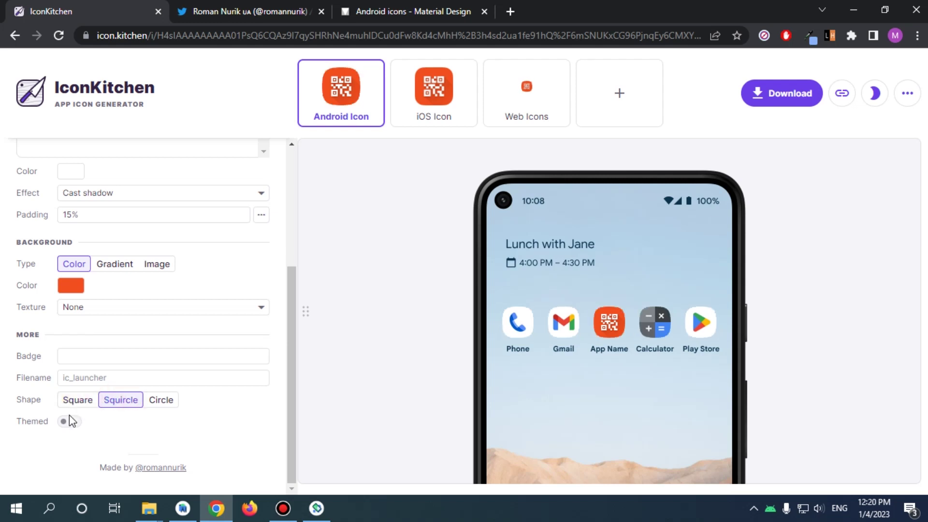
{"action": "scroll", "coordinate": [152, 358], "scroll_direction": "up", "scroll_amount": 4}
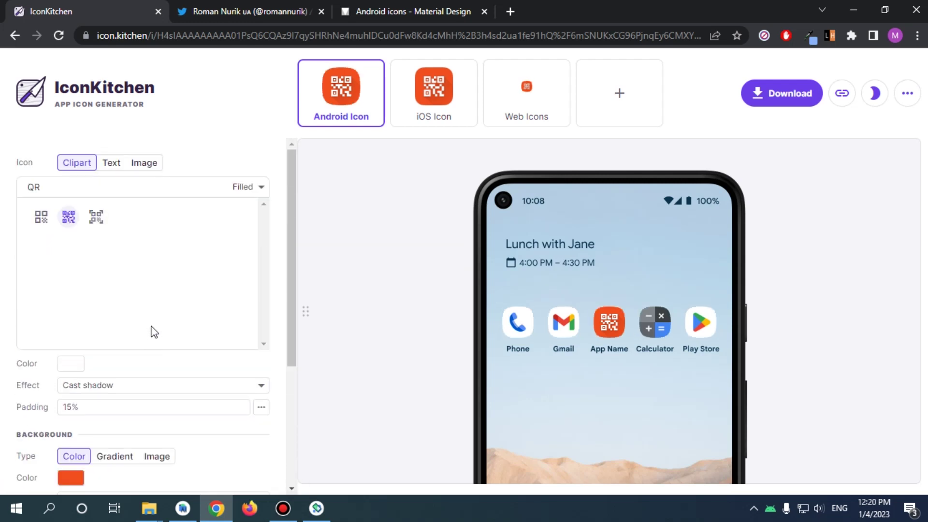
{"action": "scroll", "coordinate": [152, 327], "scroll_direction": "down", "scroll_amount": 3}
{"action": "scroll", "coordinate": [154, 330], "scroll_direction": "down", "scroll_amount": 1}
Step: Compare the QR cliparts and settle on the third, framed QR code for the icon
{"action": "scroll", "coordinate": [150, 280], "scroll_direction": "up", "scroll_amount": 4}
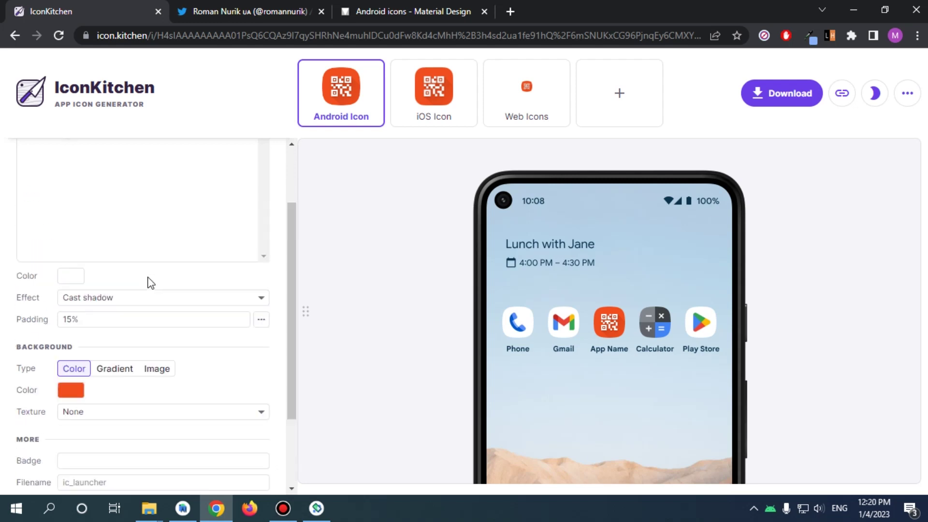
{"action": "left_click", "coordinate": [96, 218]}
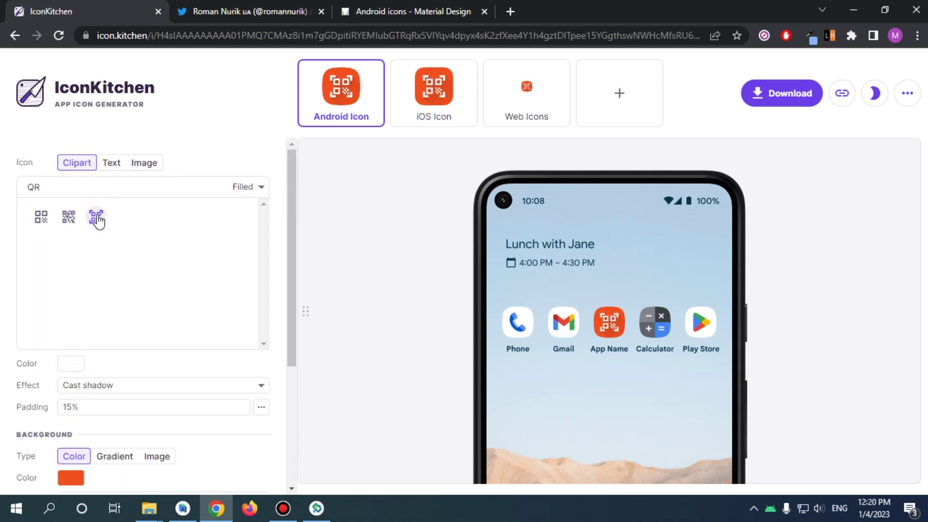
{"action": "left_click", "coordinate": [68, 217]}
{"action": "left_click", "coordinate": [41, 217]}
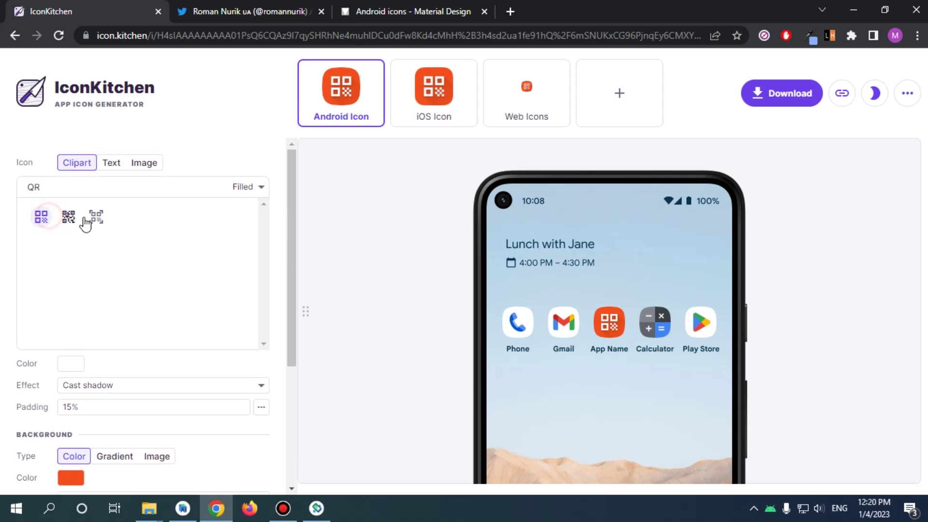
{"action": "left_click", "coordinate": [95, 218]}
{"action": "scroll", "coordinate": [112, 215], "scroll_direction": "down", "scroll_amount": 4}
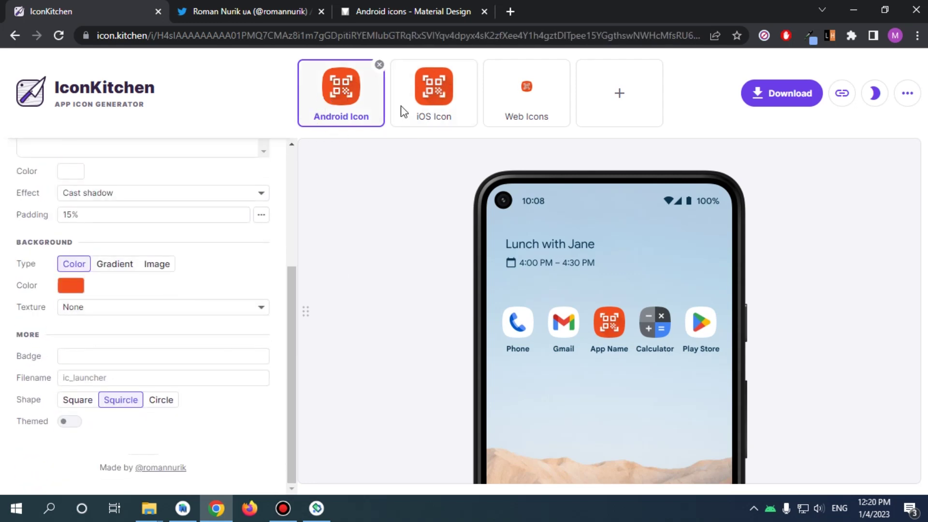
Step: Download the generated icon set as IconKitchen-Output
{"action": "left_click", "coordinate": [909, 98]}
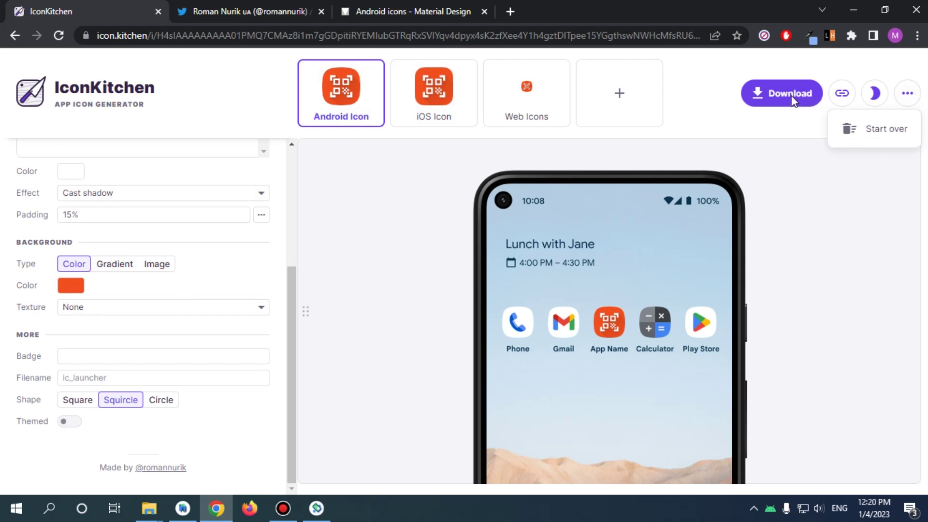
{"action": "left_click", "coordinate": [783, 74]}
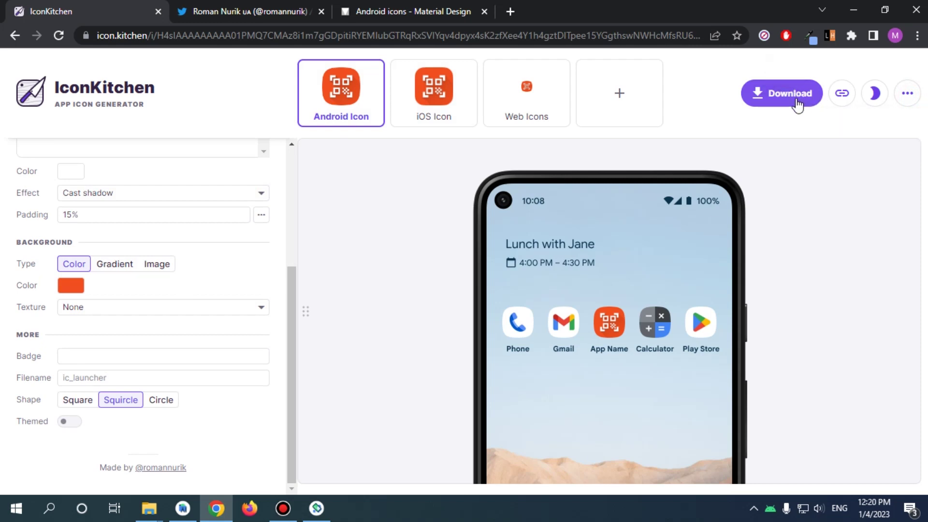
{"action": "left_click", "coordinate": [793, 104]}
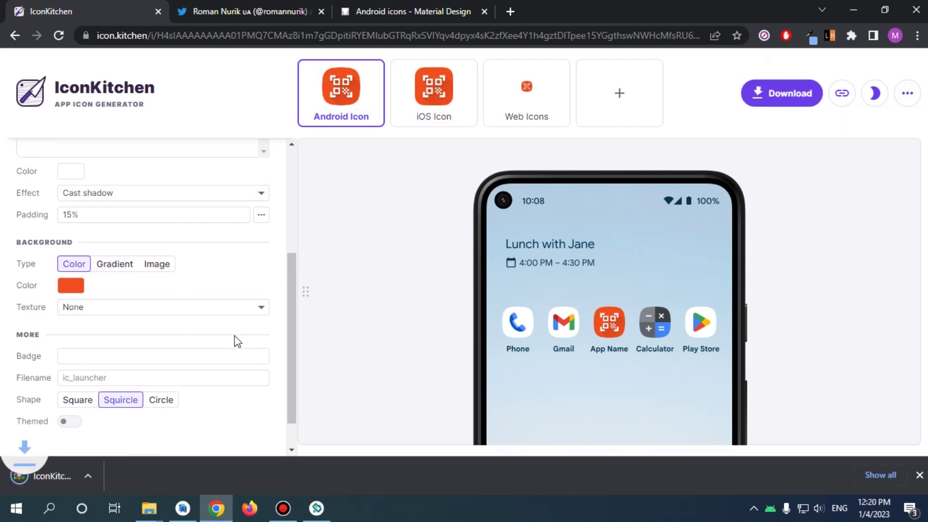
Step: Show the IconKitchen-Output zip in Downloads, refresh, and extract it
{"action": "left_click", "coordinate": [145, 476]}
{"action": "left_click", "coordinate": [182, 431]}
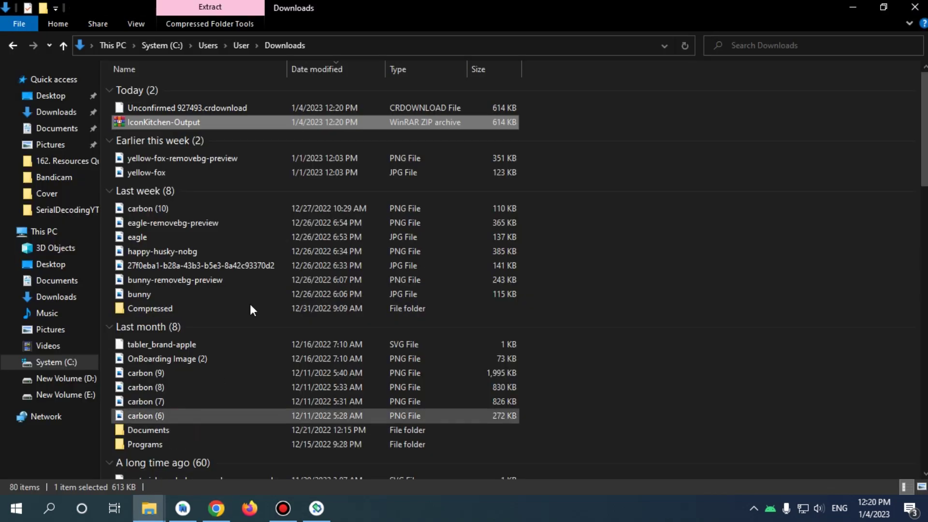
{"action": "right_click", "coordinate": [657, 123]}
{"action": "left_click", "coordinate": [686, 179]}
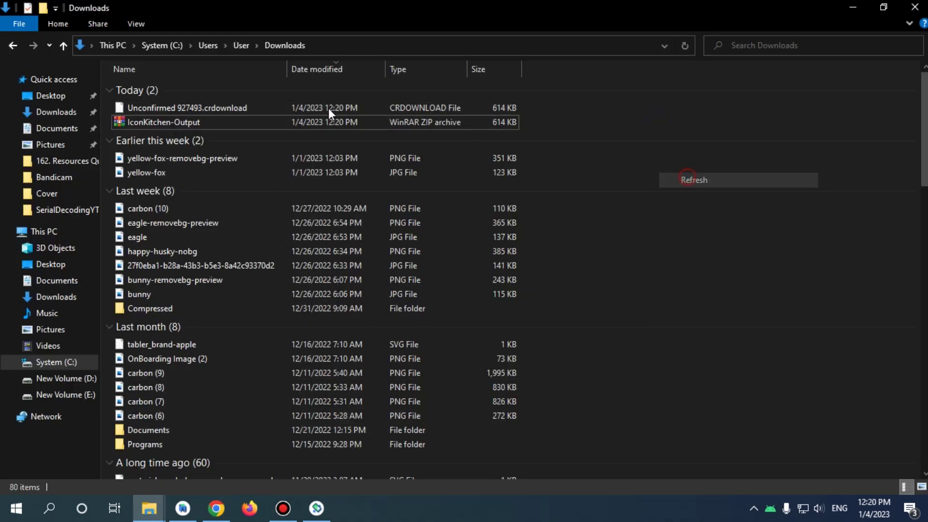
{"action": "right_click", "coordinate": [202, 107]}
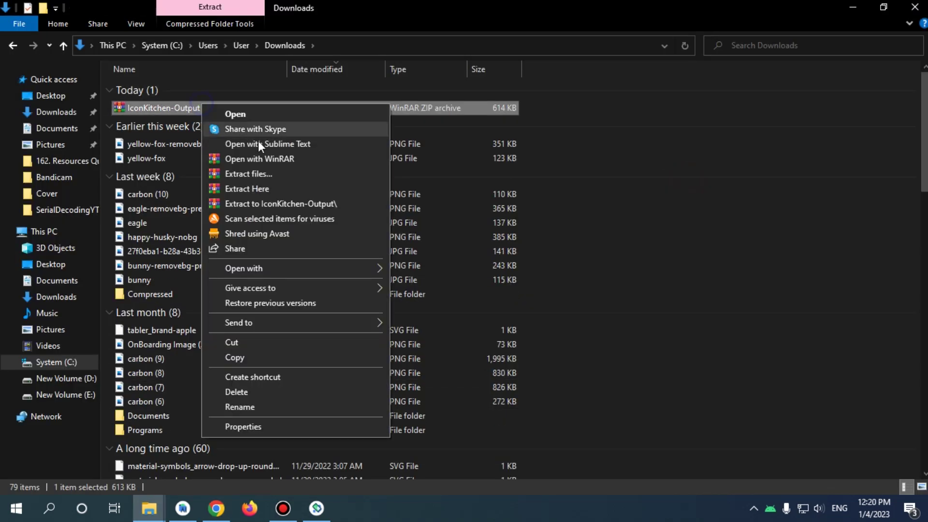
{"action": "left_click", "coordinate": [272, 175]}
{"action": "left_click", "coordinate": [507, 391]}
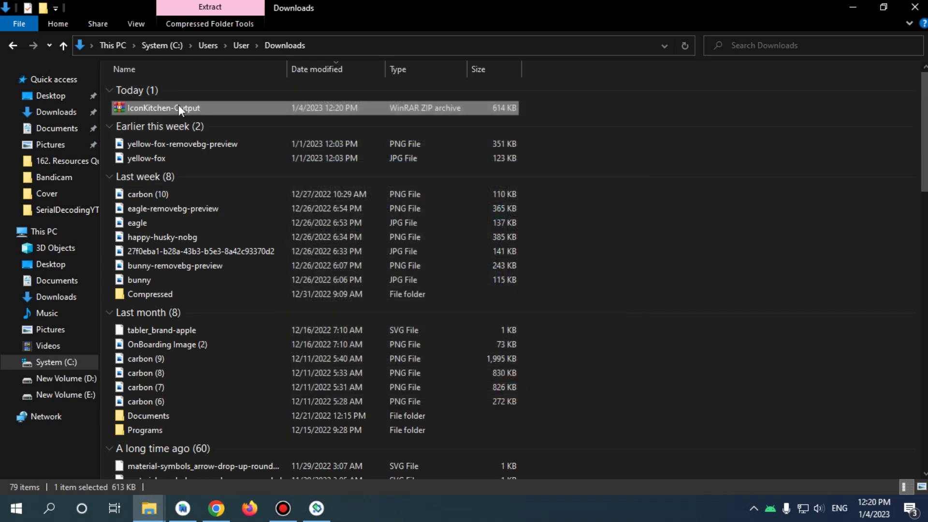
Step: Browse the extracted IconKitchen-Output folder, checking android/res for the mipmap folders
{"action": "double_click", "coordinate": [161, 124]}
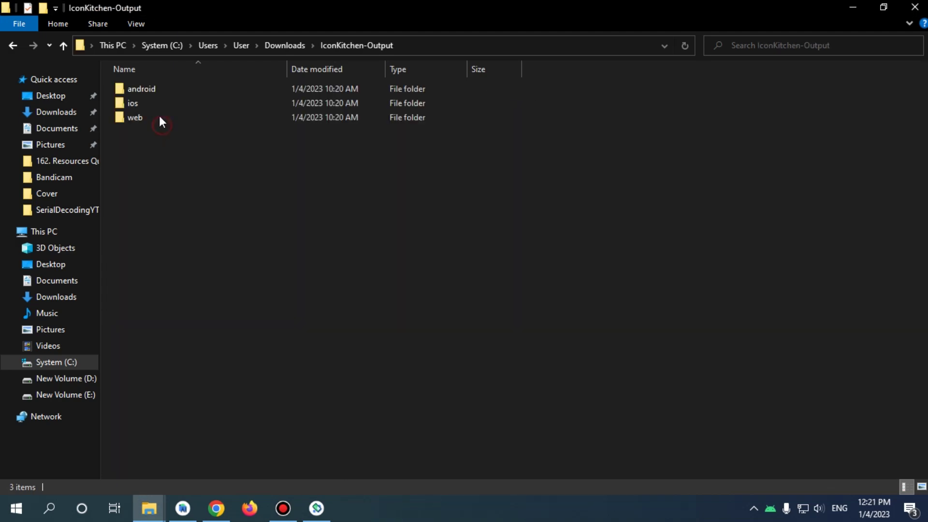
{"action": "double_click", "coordinate": [159, 91]}
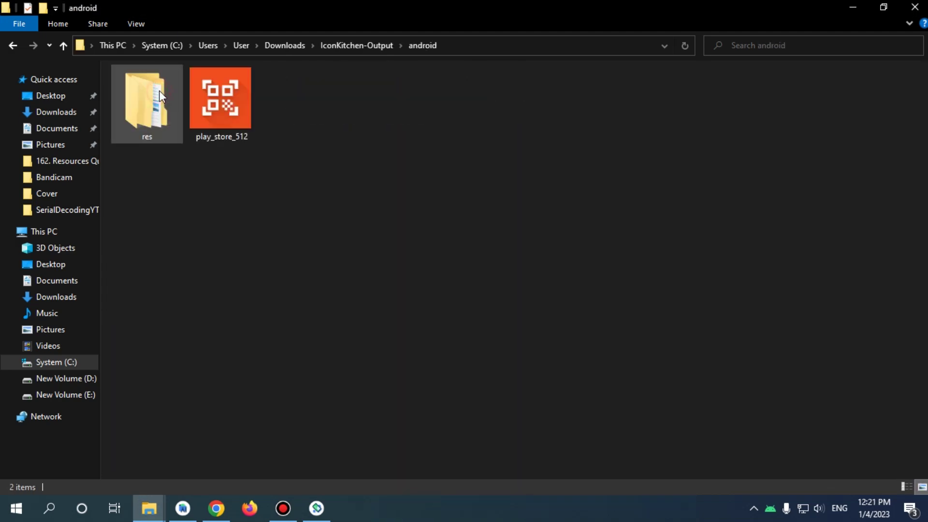
{"action": "left_click", "coordinate": [342, 47]}
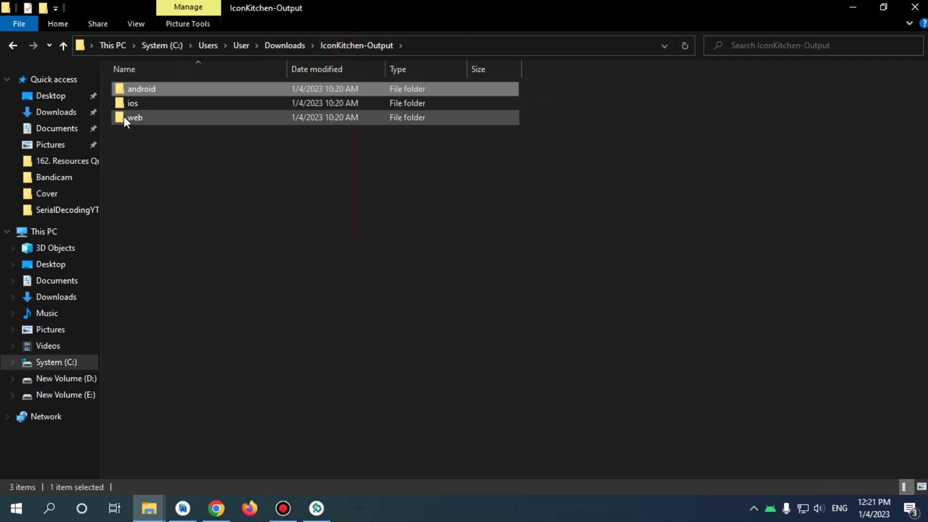
{"action": "left_click", "coordinate": [163, 89]}
{"action": "double_click", "coordinate": [163, 89]}
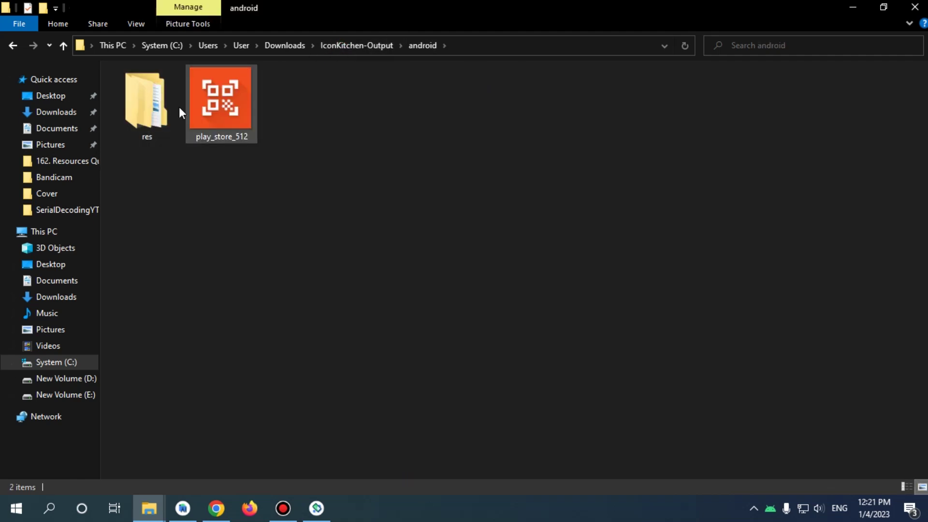
{"action": "double_click", "coordinate": [156, 103]}
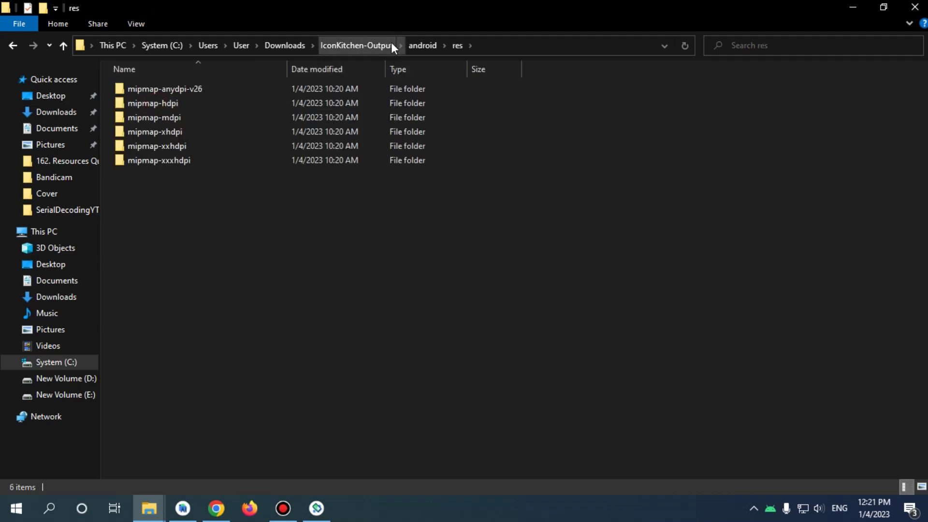
{"action": "left_click", "coordinate": [388, 44]}
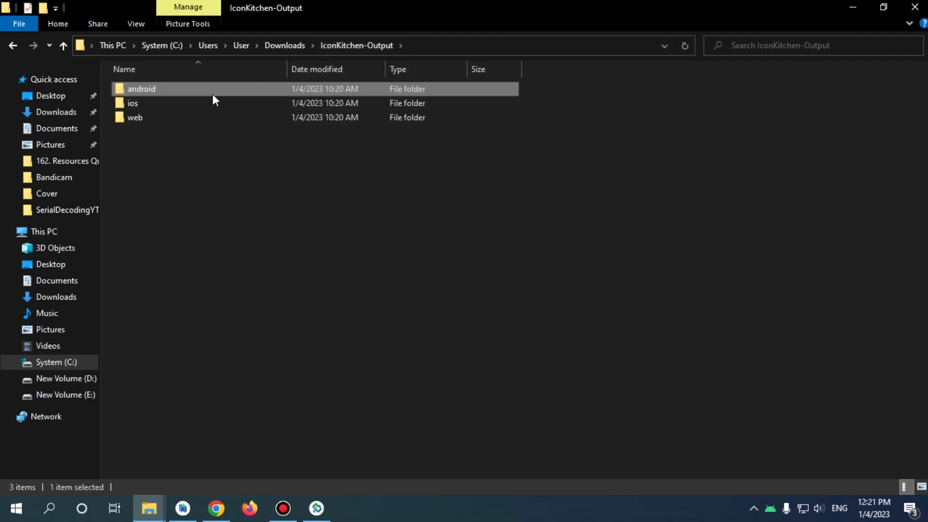
Step: Delete ic_launcher_background.xml from the project despite its usages
{"action": "left_click", "coordinate": [183, 508]}
{"action": "scroll", "coordinate": [145, 232], "scroll_direction": "up", "scroll_amount": 3}
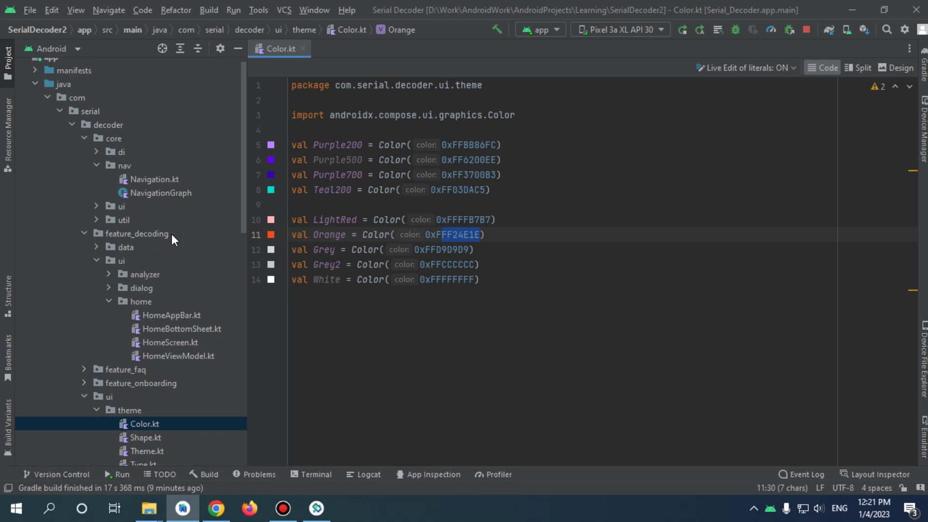
{"action": "scroll", "coordinate": [123, 203], "scroll_direction": "down", "scroll_amount": 9}
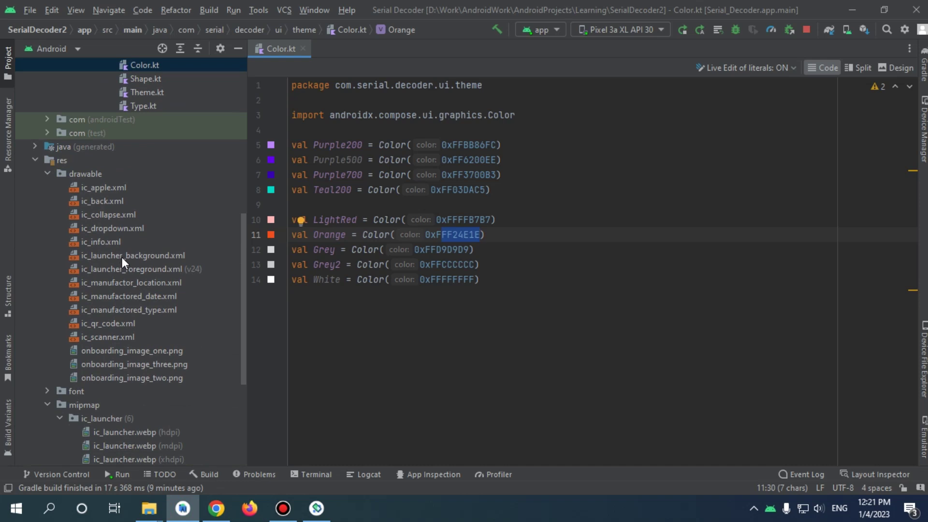
{"action": "double_click", "coordinate": [123, 257]}
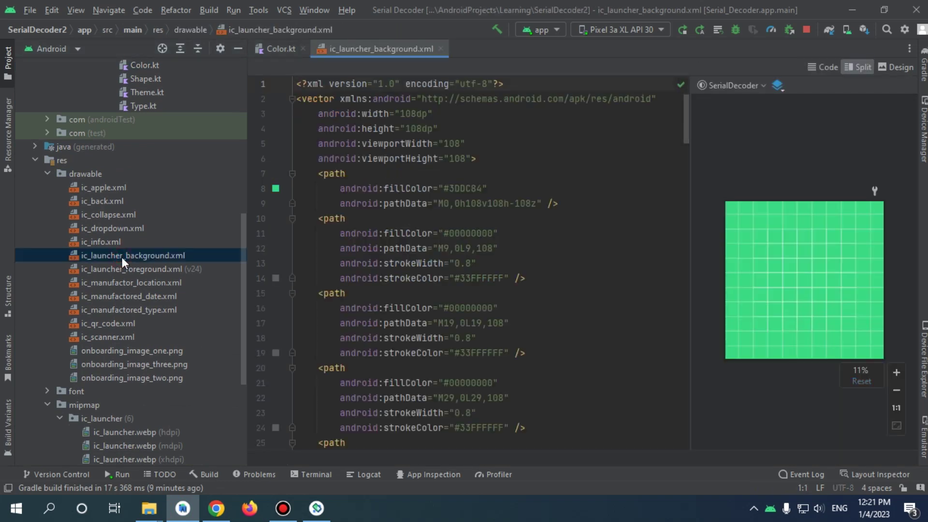
{"action": "key", "text": "Delete"}
{"action": "key", "text": "Return"}
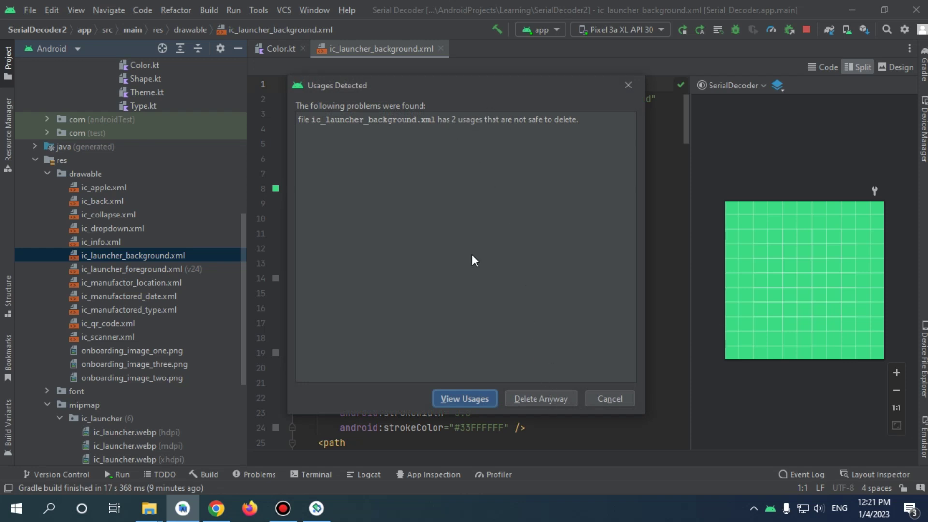
{"action": "left_click", "coordinate": [537, 396]}
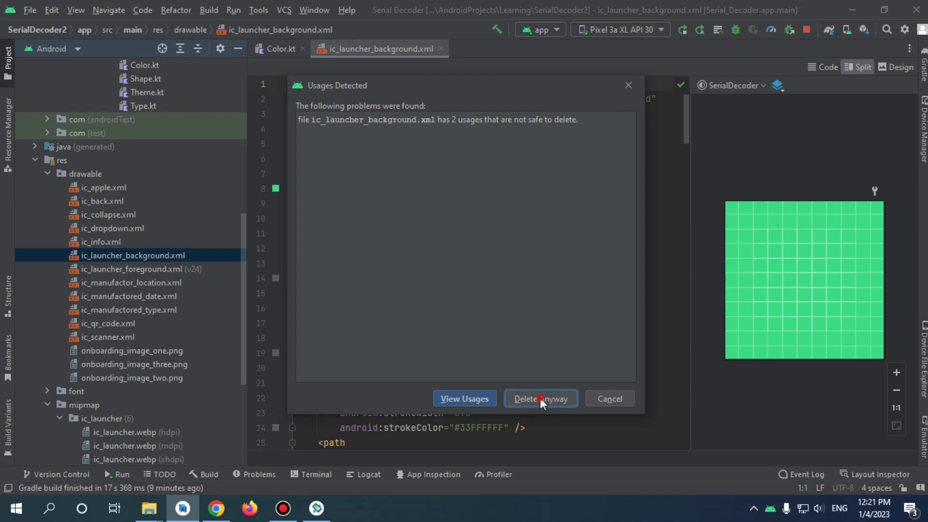
Step: Start deleting the ic_launcher_foreground.xml (v24) vector file
{"action": "double_click", "coordinate": [151, 256]}
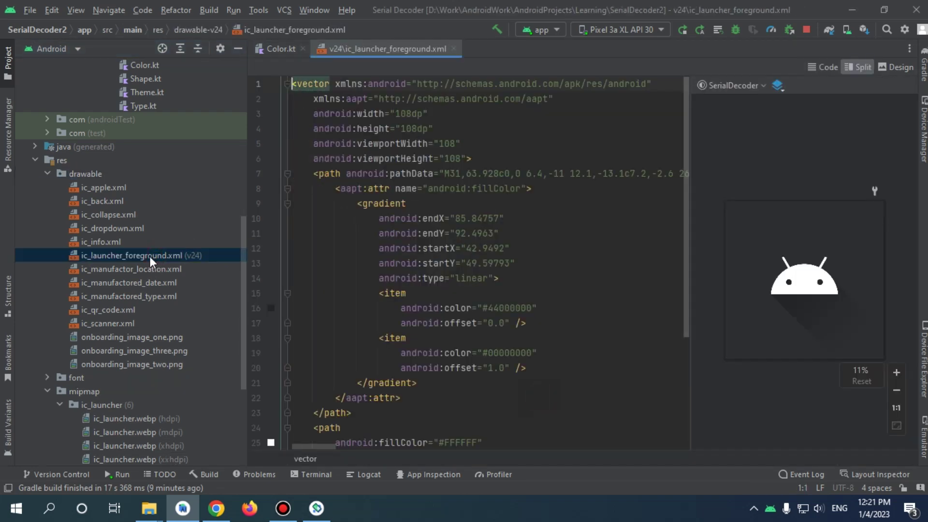
{"action": "key", "text": "Delete"}
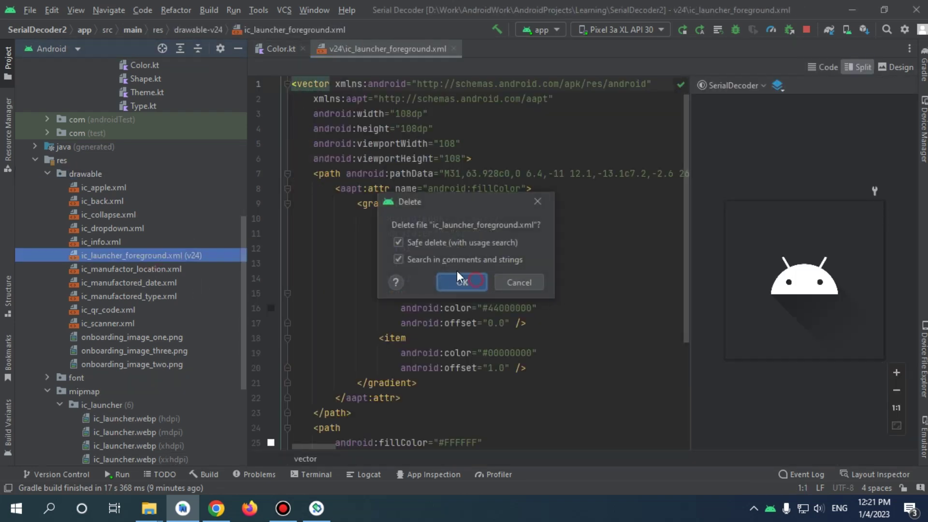
{"action": "left_click", "coordinate": [476, 284]}
Step: Finish deleting ic_launcher_foreground.xml and inspect the ic_launcher mipmap images
{"action": "left_click", "coordinate": [545, 399]}
{"action": "scroll", "coordinate": [155, 238], "scroll_direction": "down", "scroll_amount": 4}
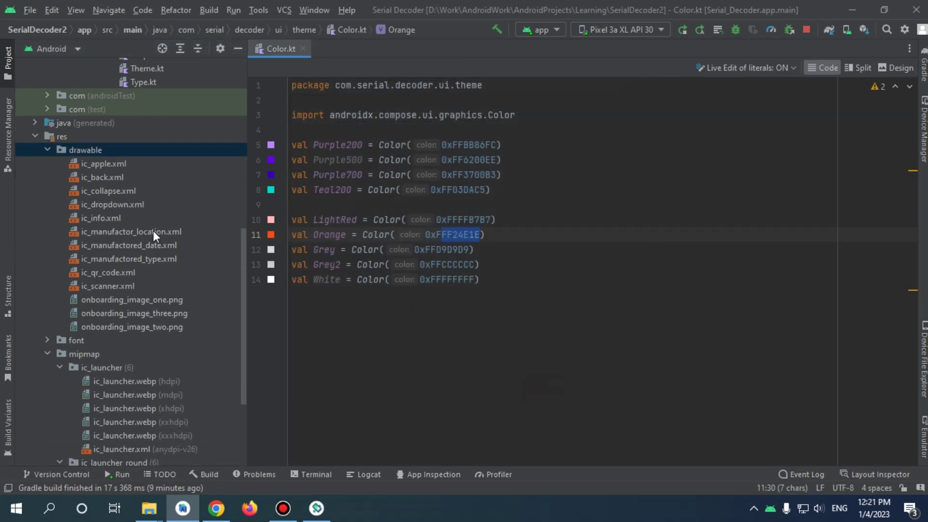
{"action": "left_click", "coordinate": [58, 228]}
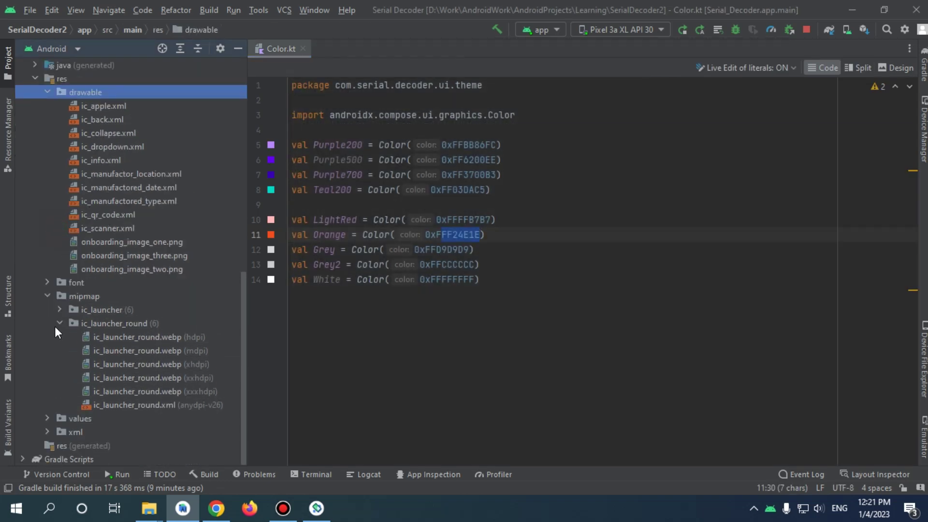
{"action": "left_click", "coordinate": [56, 325]}
{"action": "left_click", "coordinate": [60, 324]}
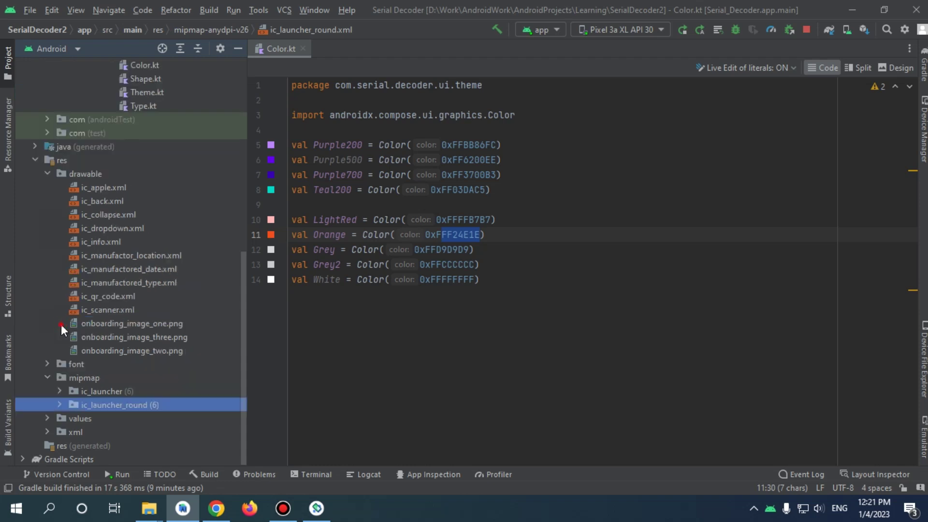
{"action": "left_click", "coordinate": [60, 392]}
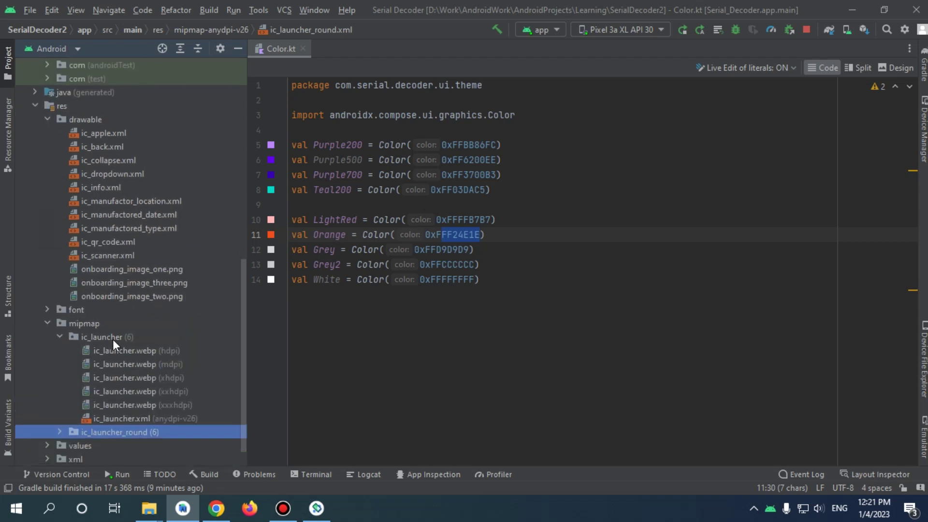
{"action": "double_click", "coordinate": [125, 405]}
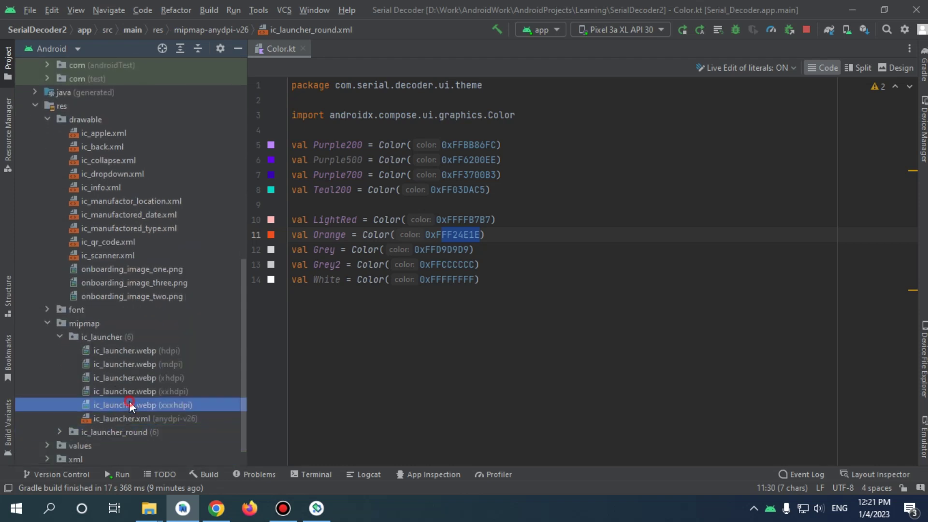
Step: Delete the ic_launcher and ic_launcher_round mipmap icon sets despite their usages
{"action": "left_click", "coordinate": [109, 336]}
{"action": "key", "text": "Delete"}
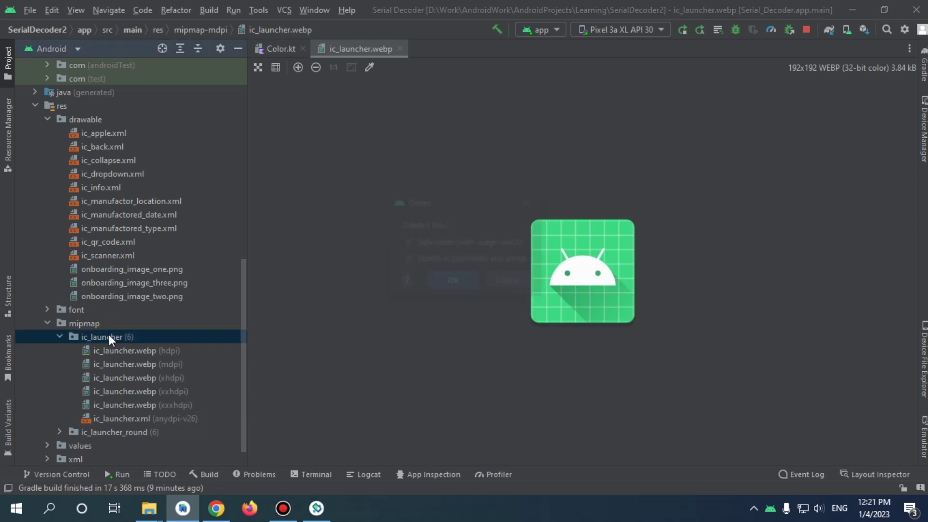
{"action": "key", "text": "Return"}
{"action": "left_click", "coordinate": [521, 399]}
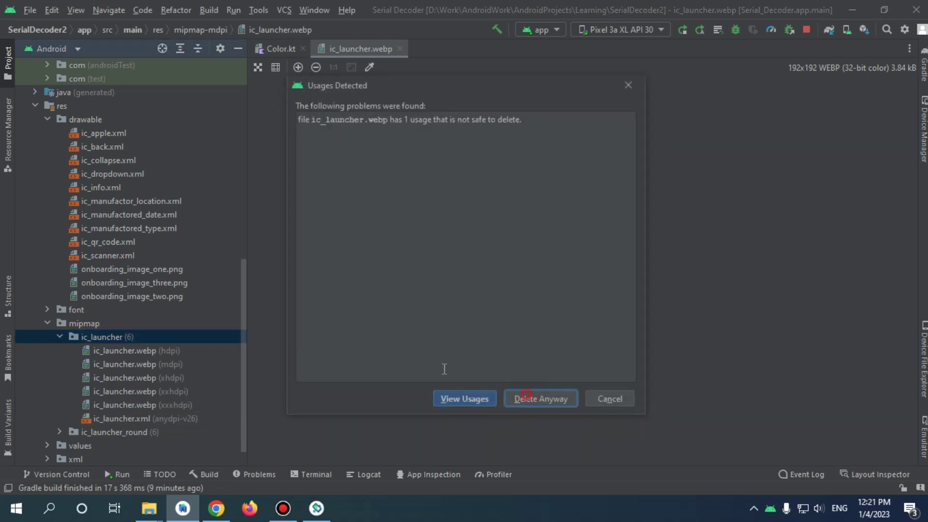
{"action": "left_click", "coordinate": [108, 403]}
{"action": "key", "text": "Delete"}
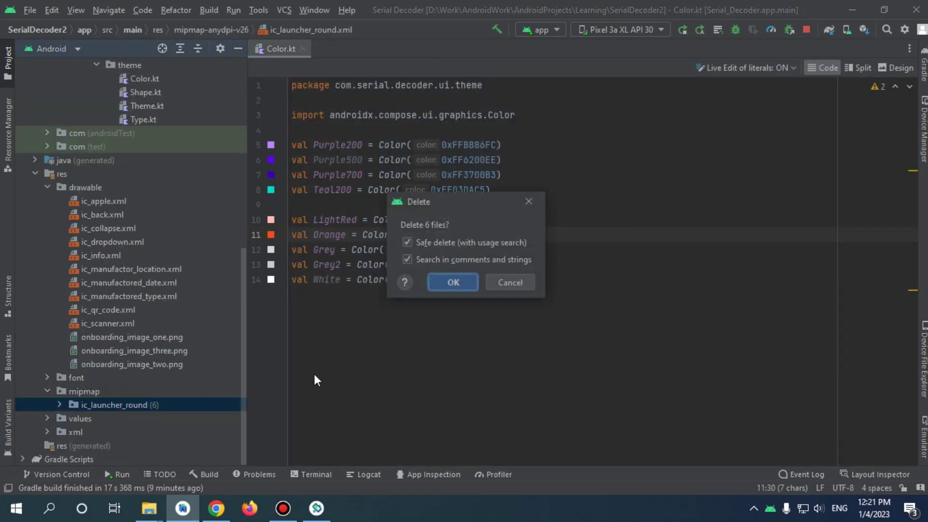
{"action": "key", "text": "Return"}
{"action": "left_click", "coordinate": [529, 398]}
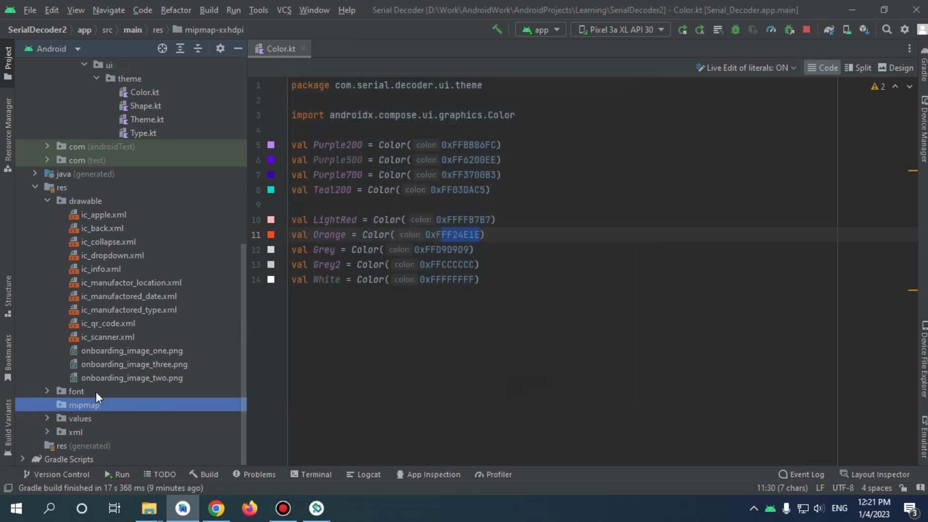
Step: Close the AndroidManifest.xml and Color.kt editor tabs so no files remain open
{"action": "scroll", "coordinate": [119, 324], "scroll_direction": "up", "scroll_amount": 3}
{"action": "scroll", "coordinate": [123, 328], "scroll_direction": "down", "scroll_amount": 3}
{"action": "scroll", "coordinate": [171, 343], "scroll_direction": "up", "scroll_amount": 8}
{"action": "left_click", "coordinate": [80, 79]}
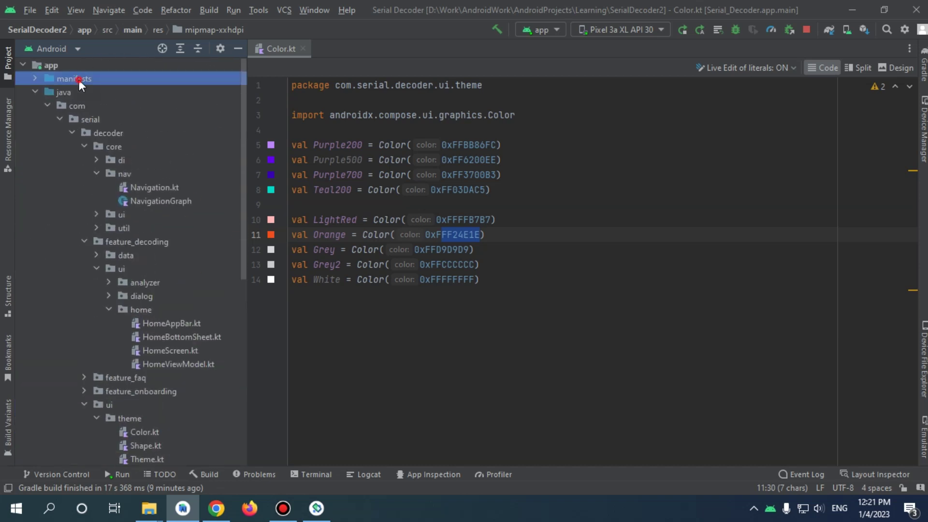
{"action": "double_click", "coordinate": [79, 80]}
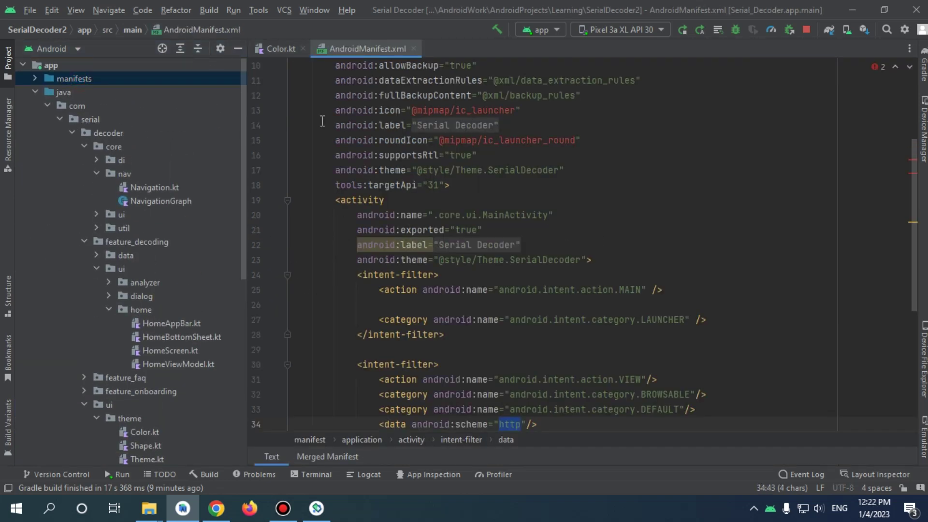
{"action": "left_click", "coordinate": [414, 50]}
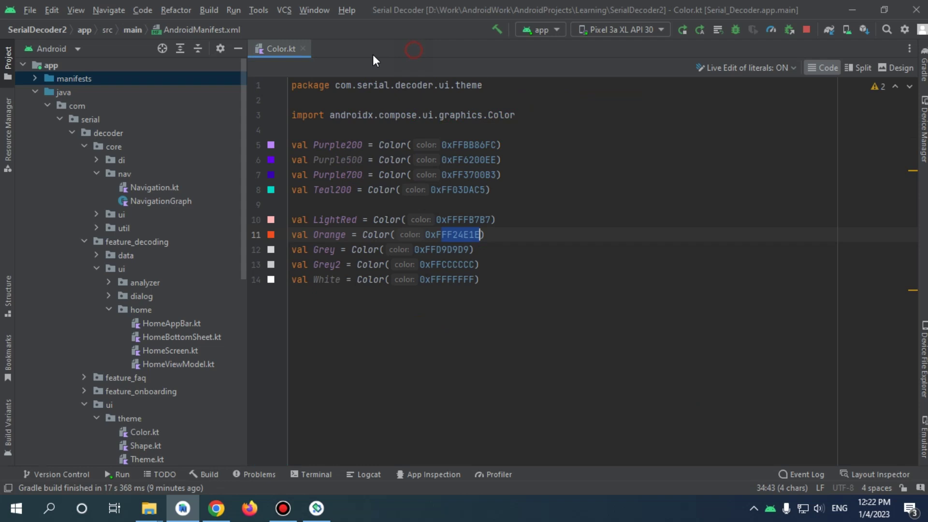
{"action": "left_click", "coordinate": [304, 48]}
{"action": "scroll", "coordinate": [139, 295], "scroll_direction": "down", "scroll_amount": 8}
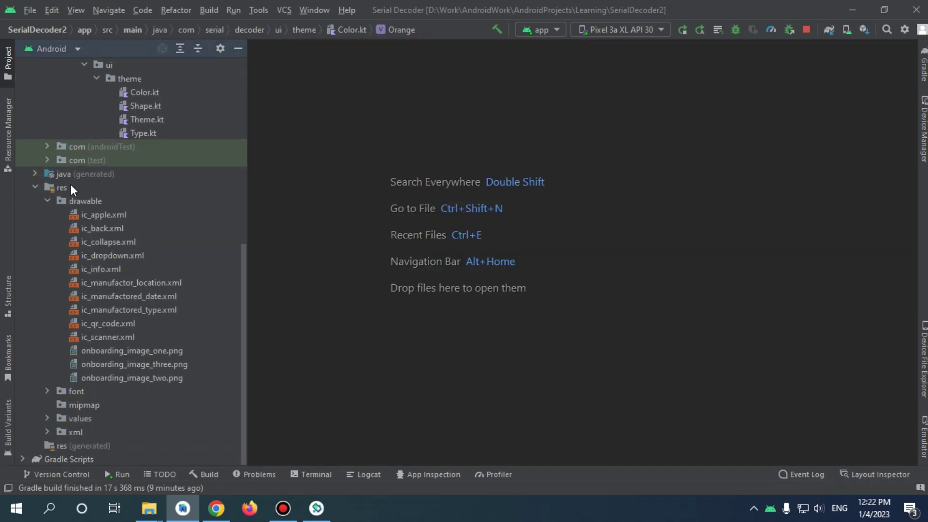
Step: Reveal the project's res folder in File Explorer and open the IconKitchen android output folder
{"action": "right_click", "coordinate": [71, 186]}
{"action": "mouse_move", "coordinate": [135, 396]}
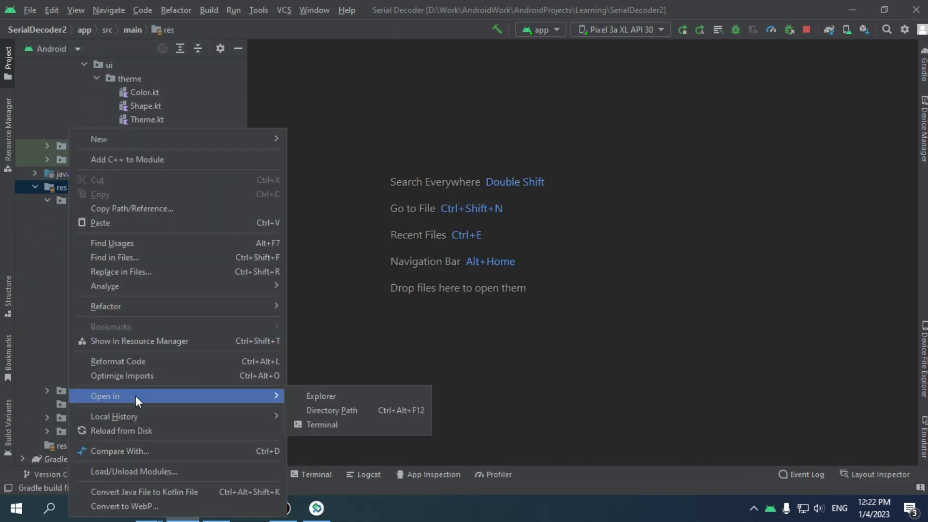
{"action": "left_click", "coordinate": [311, 396]}
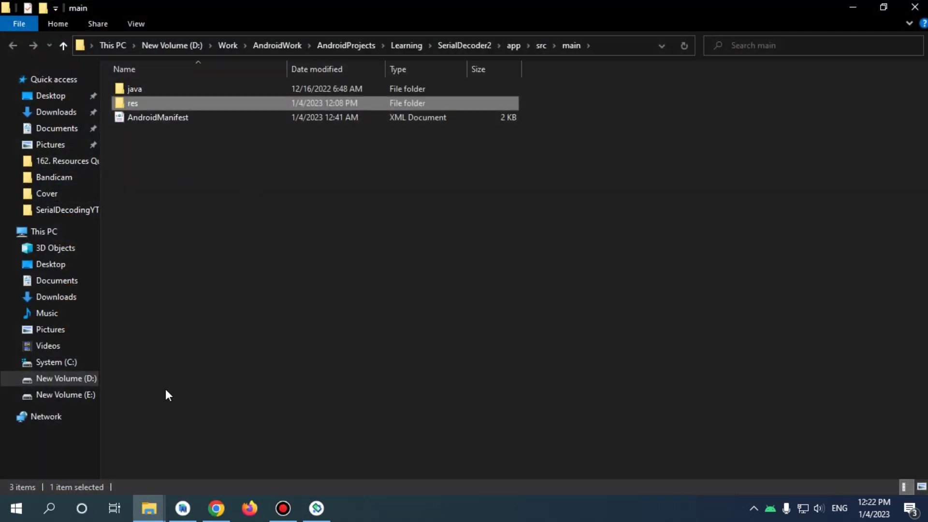
{"action": "mouse_move", "coordinate": [157, 509]}
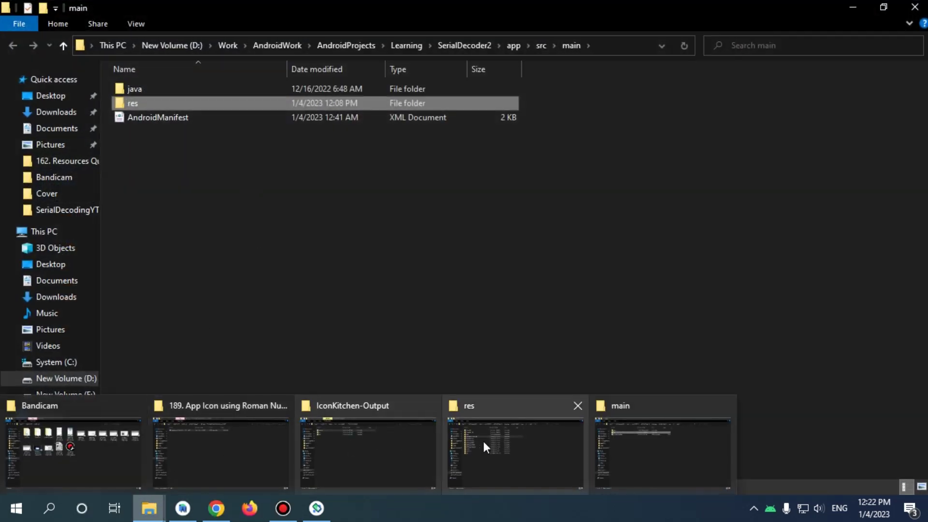
{"action": "left_click", "coordinate": [370, 441]}
{"action": "left_click", "coordinate": [177, 91]}
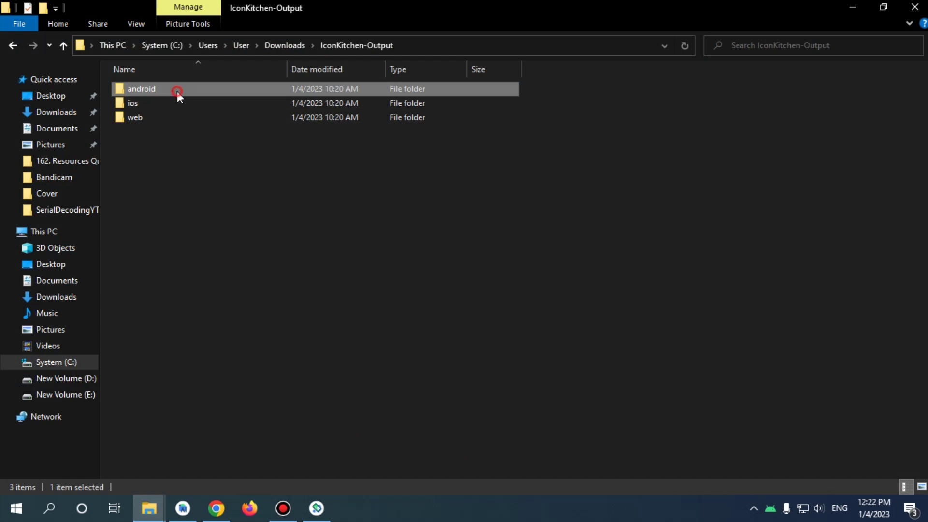
{"action": "double_click", "coordinate": [177, 91]}
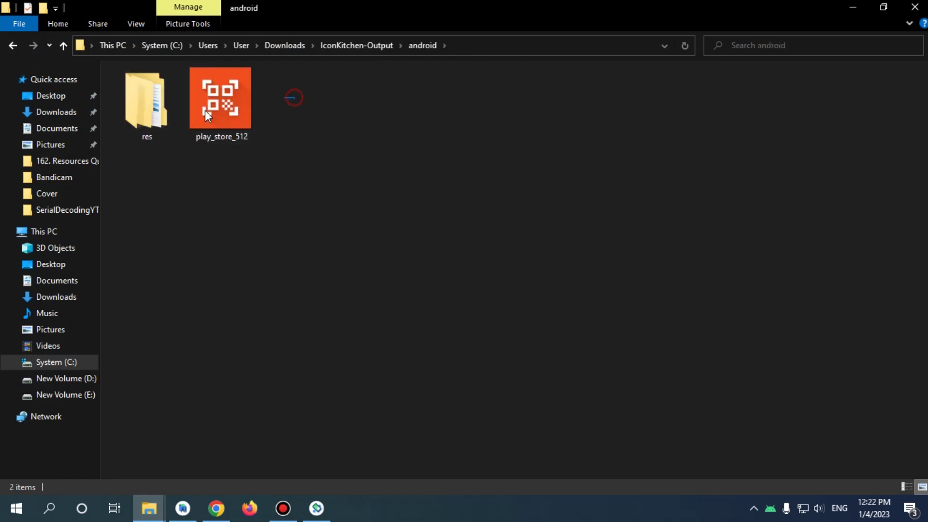
Step: Check the generated res/mipmap-anydpi-v26 output, then select res and play_store_512 in the android folder
{"action": "left_click_drag", "start_coordinate": [205, 110], "coordinate": [158, 124]}
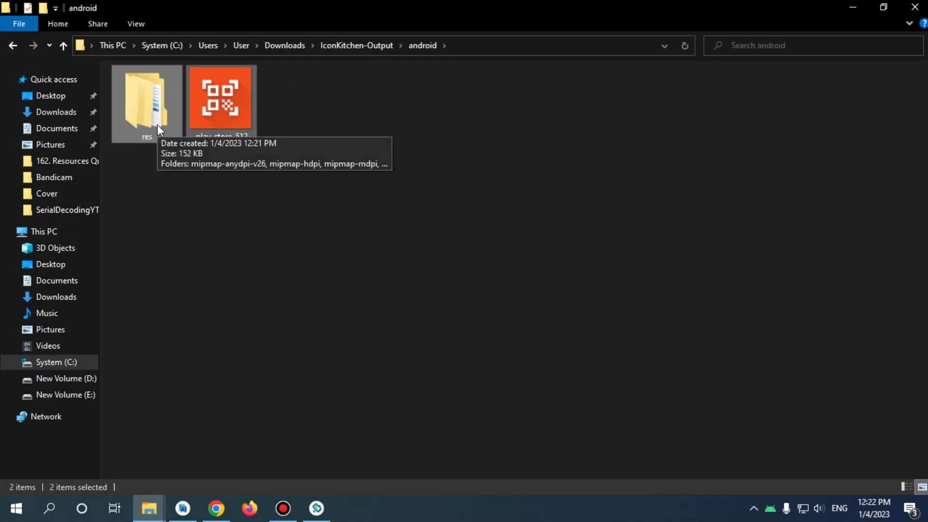
{"action": "double_click", "coordinate": [158, 124]}
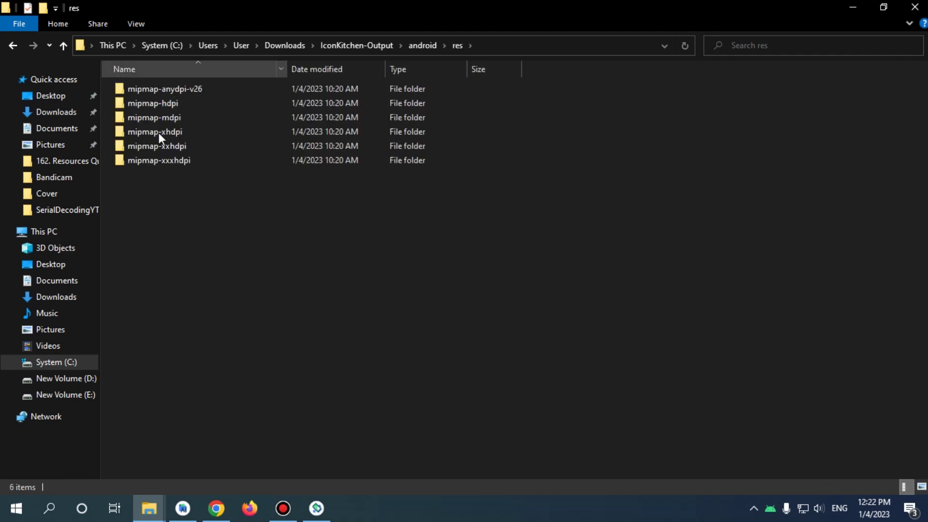
{"action": "double_click", "coordinate": [169, 90]}
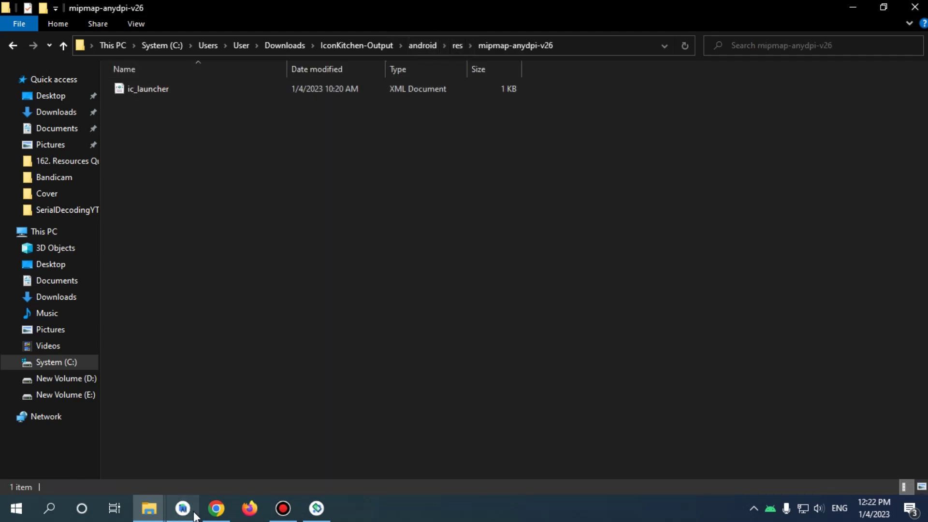
{"action": "left_click", "coordinate": [220, 507]}
{"action": "left_click", "coordinate": [220, 507]}
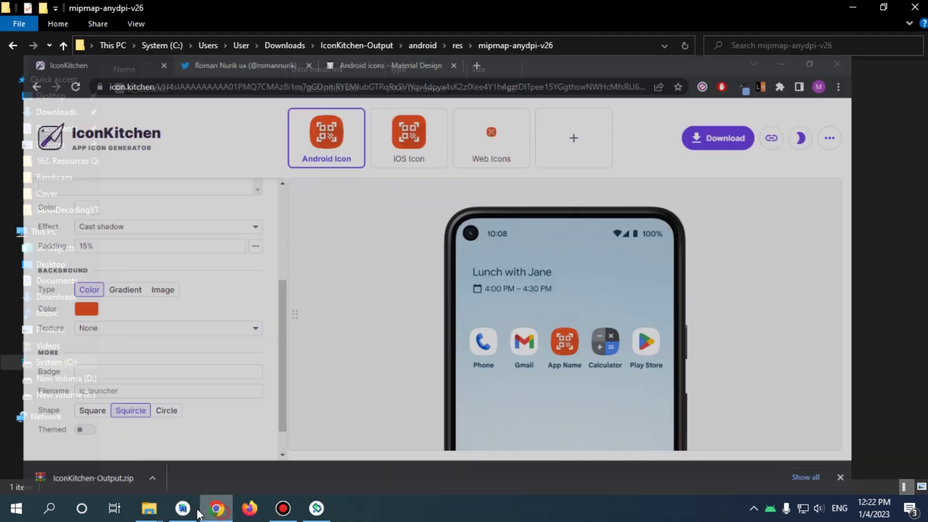
{"action": "left_click", "coordinate": [183, 507]}
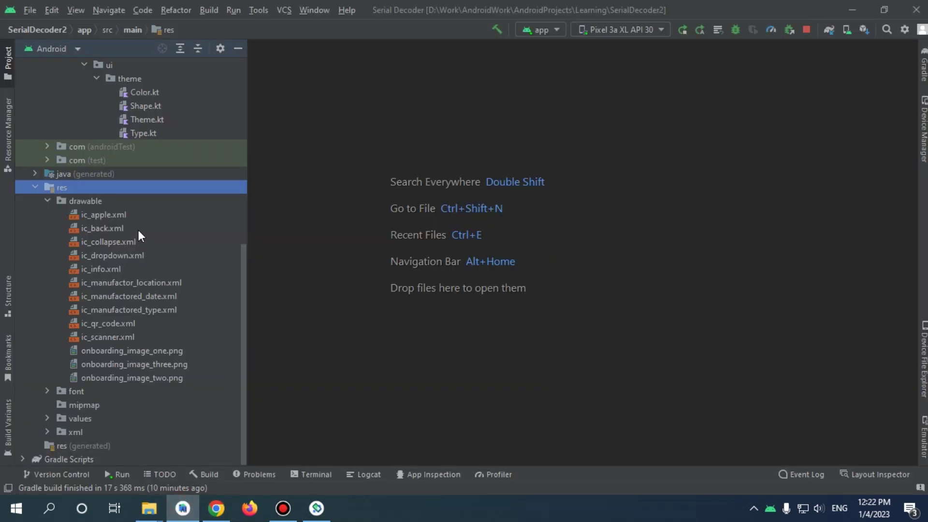
{"action": "mouse_move", "coordinate": [149, 507]}
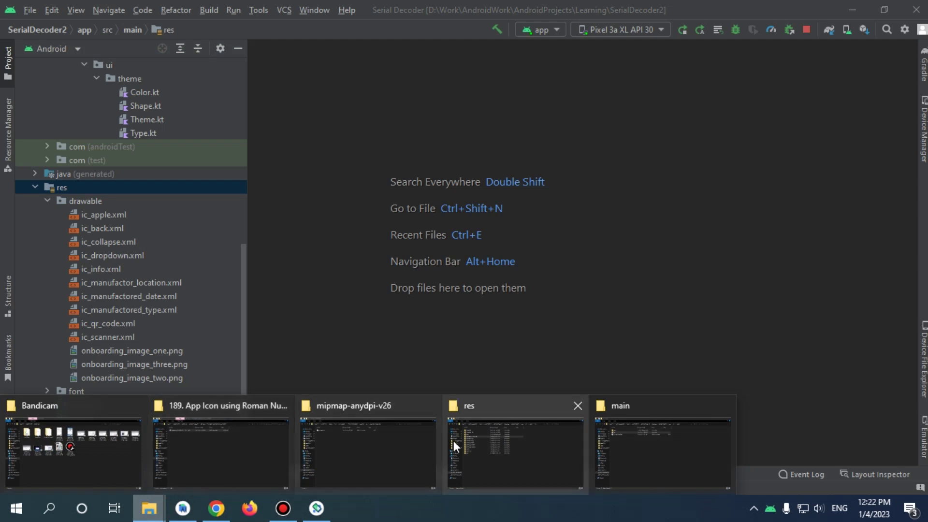
{"action": "mouse_move", "coordinate": [453, 440]}
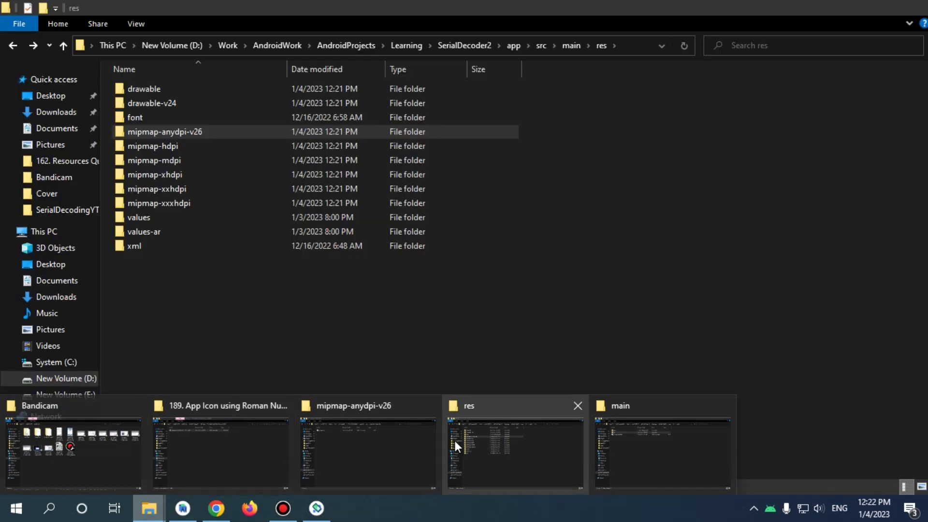
{"action": "left_click", "coordinate": [399, 439]}
{"action": "left_click", "coordinate": [420, 45]}
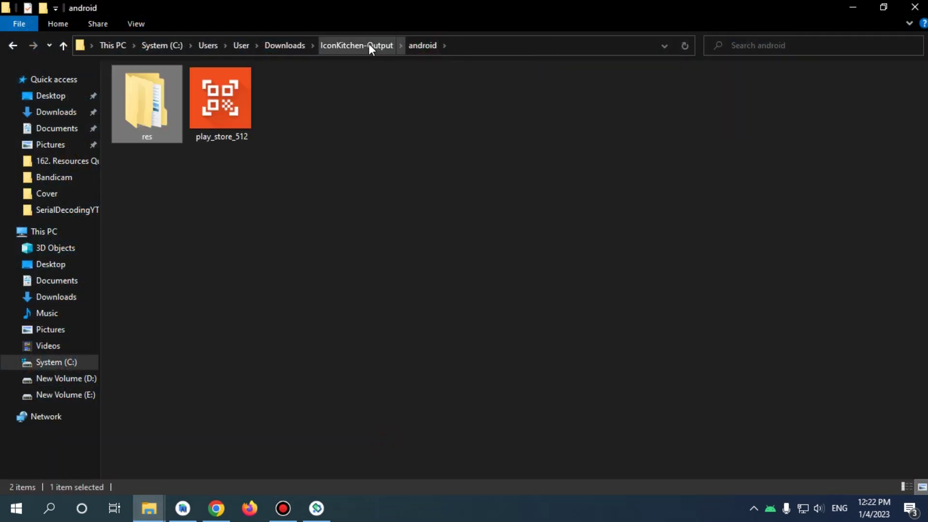
{"action": "left_click_drag", "start_coordinate": [350, 82], "coordinate": [171, 121]}
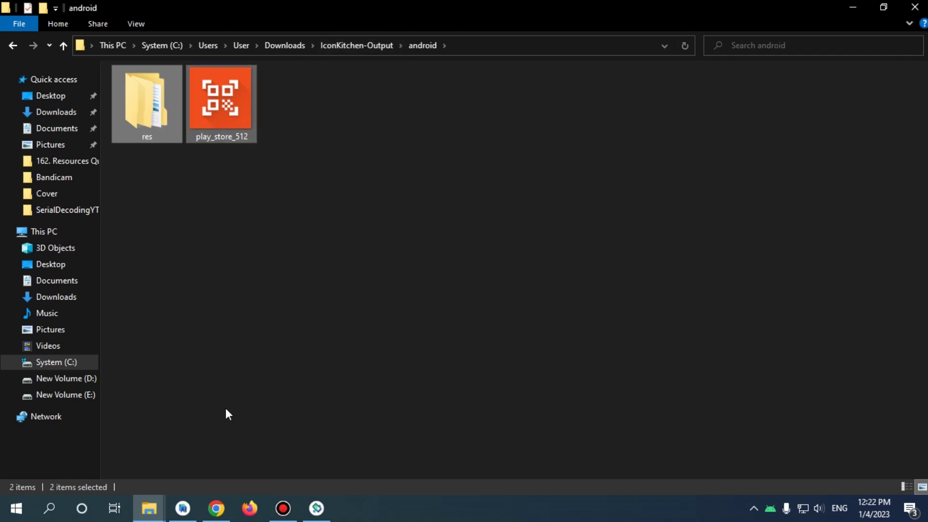
Step: Paste res and play_store_512.png into SerialDecoder2's app/src/main folder
{"action": "mouse_move", "coordinate": [191, 507]}
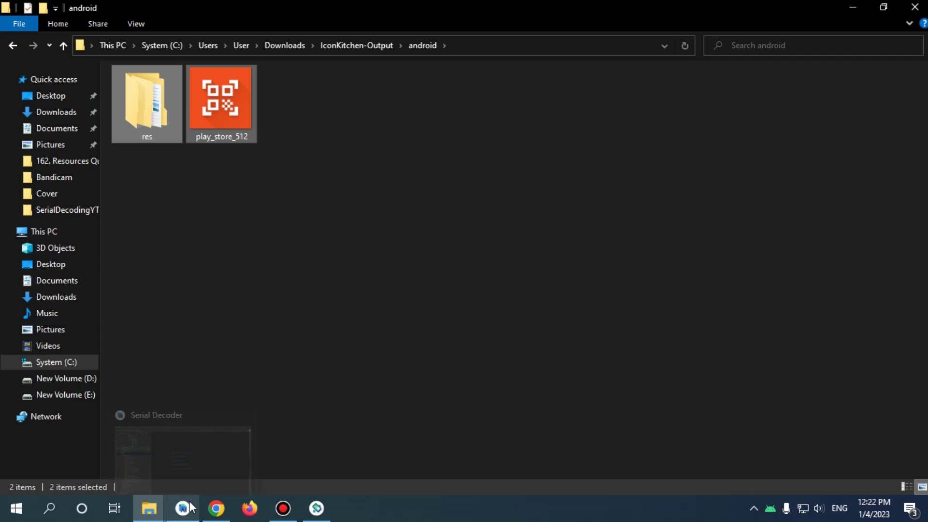
{"action": "mouse_move", "coordinate": [149, 507]}
{"action": "mouse_move", "coordinate": [505, 457]}
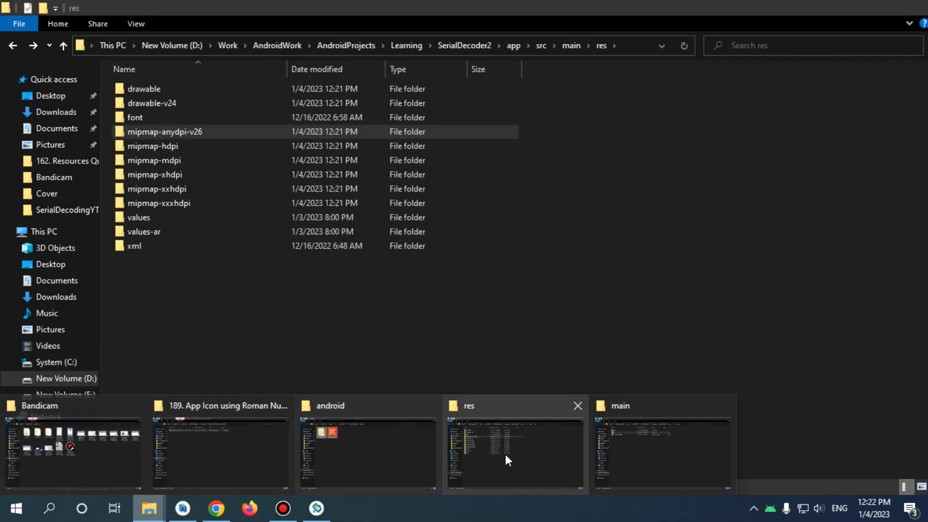
{"action": "left_click", "coordinate": [611, 450]}
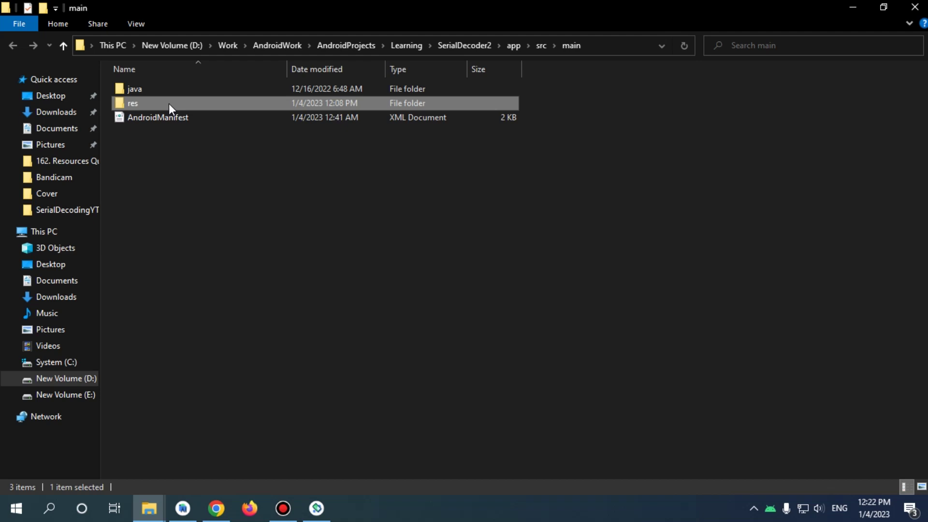
{"action": "left_click", "coordinate": [167, 140]}
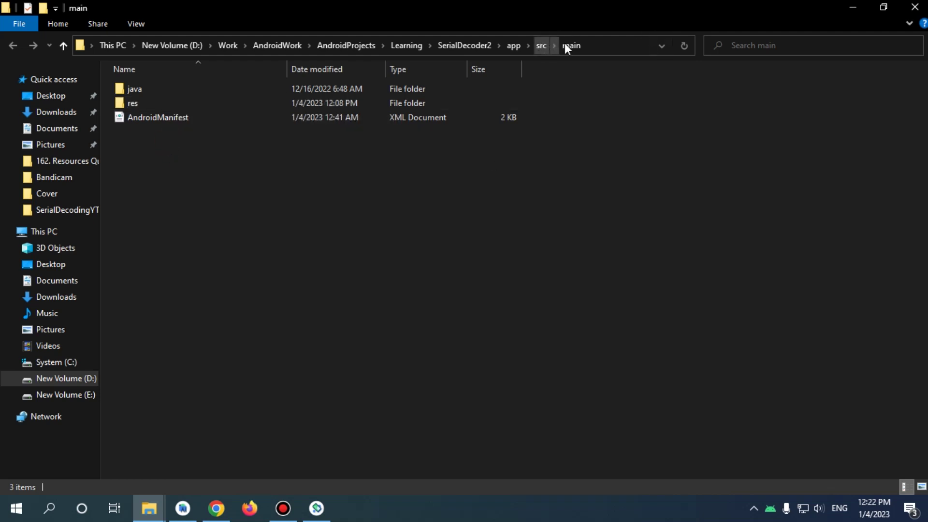
{"action": "left_click", "coordinate": [276, 246]}
{"action": "key", "text": "ctrl+v"}
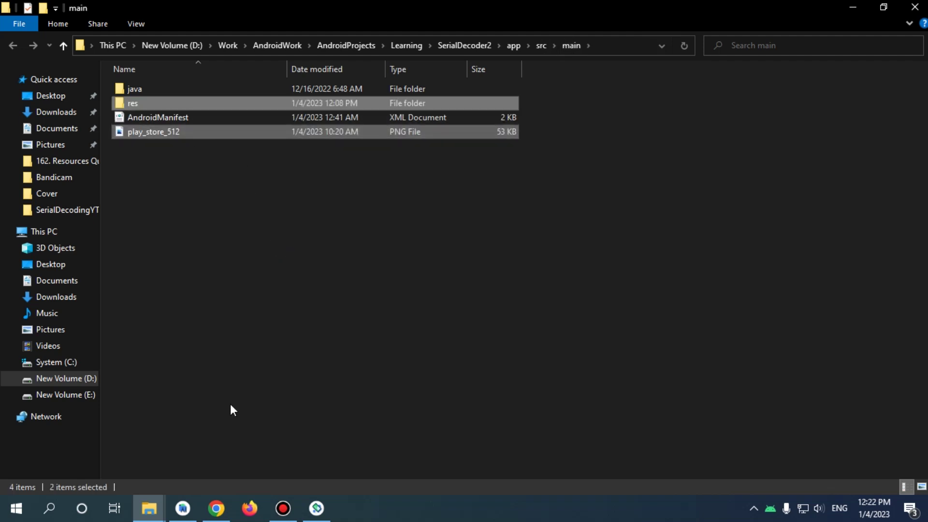
{"action": "left_click", "coordinate": [200, 385]}
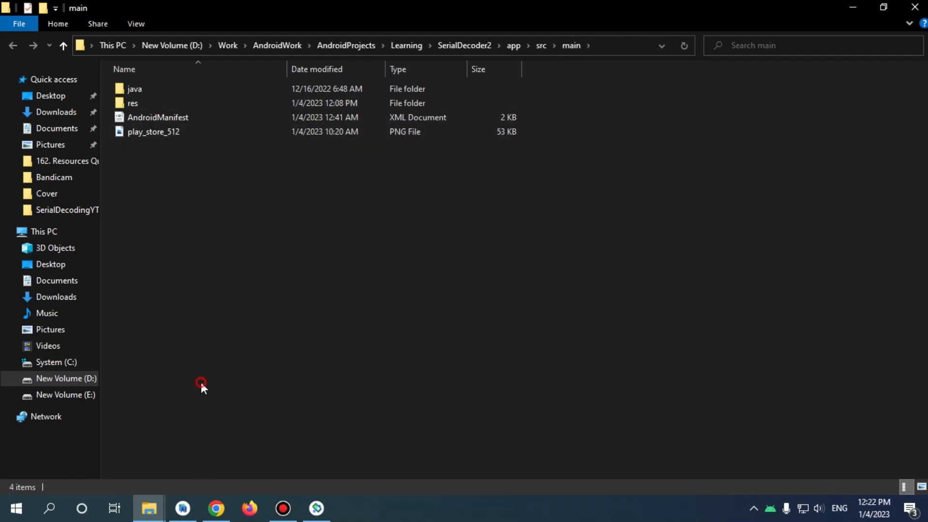
{"action": "left_click", "coordinate": [183, 507]}
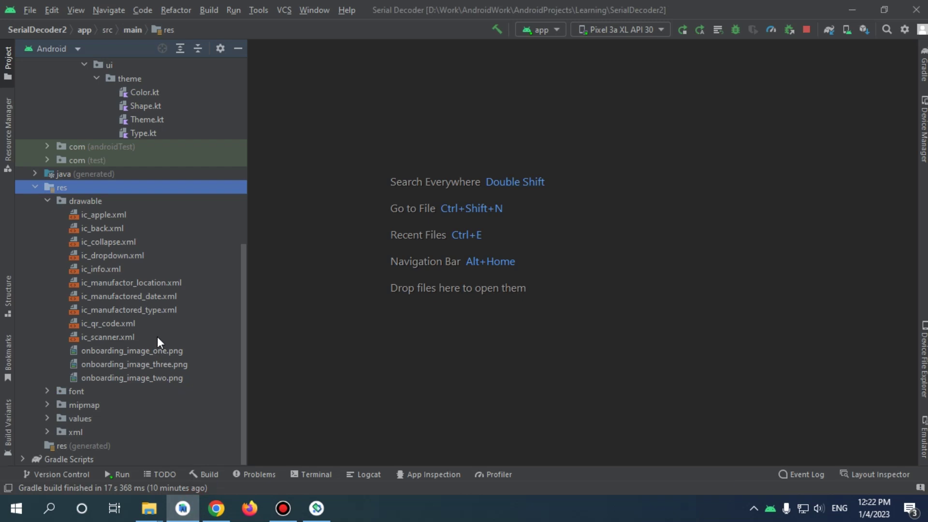
Step: Open the hdpi and xxxhdpi ic_launcher PNGs and ic_launcher.xml, selecting its monochrome tag
{"action": "left_click", "coordinate": [45, 403]}
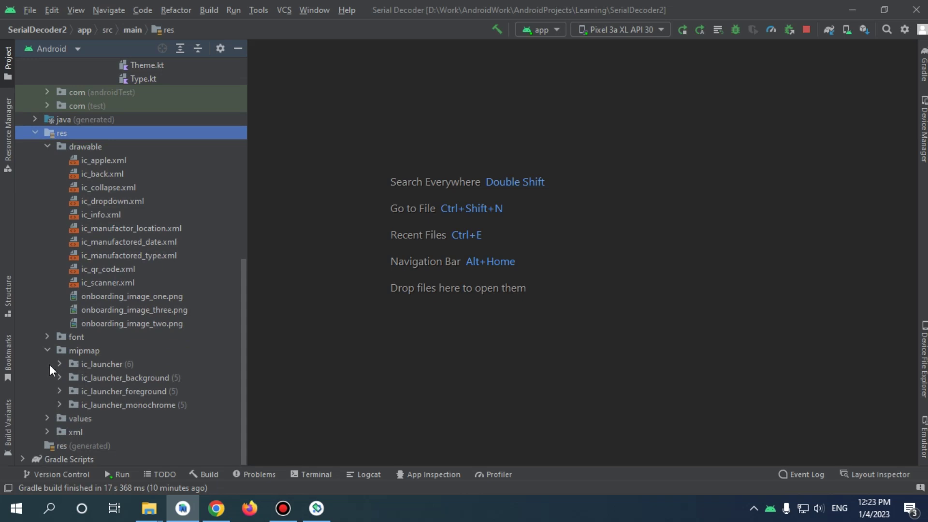
{"action": "left_click", "coordinate": [58, 364]}
{"action": "double_click", "coordinate": [153, 297]}
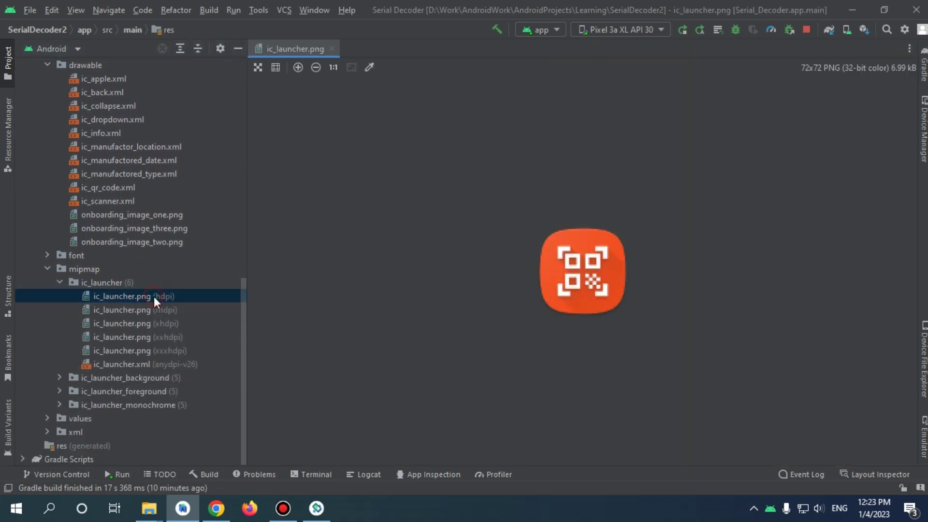
{"action": "double_click", "coordinate": [150, 349]}
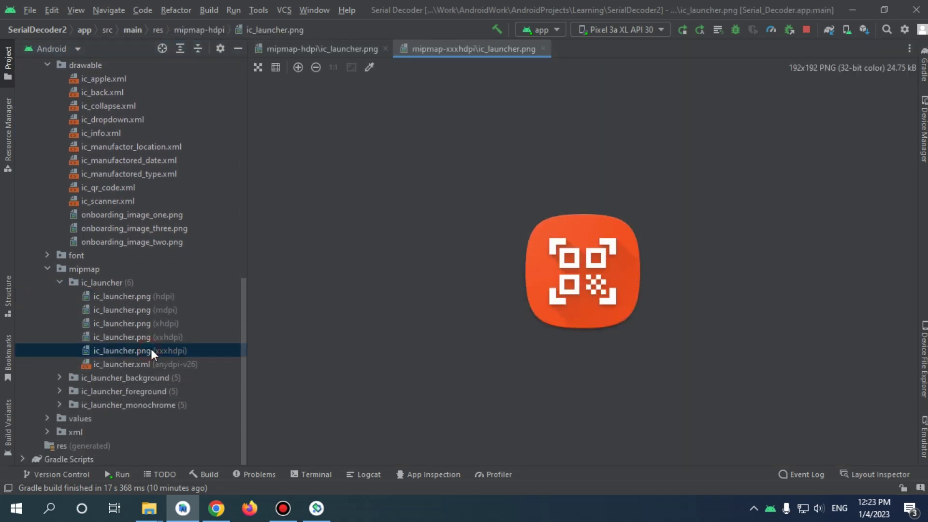
{"action": "double_click", "coordinate": [175, 366]}
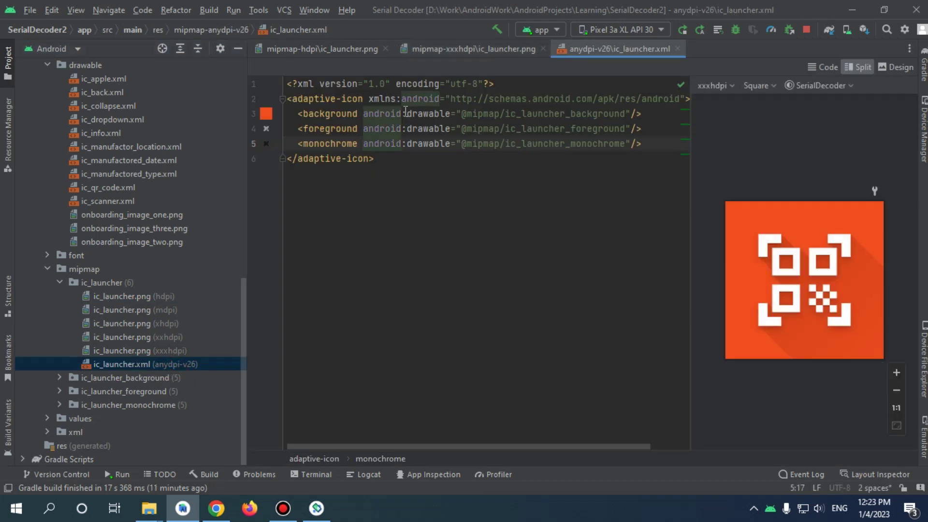
{"action": "left_click", "coordinate": [320, 144]}
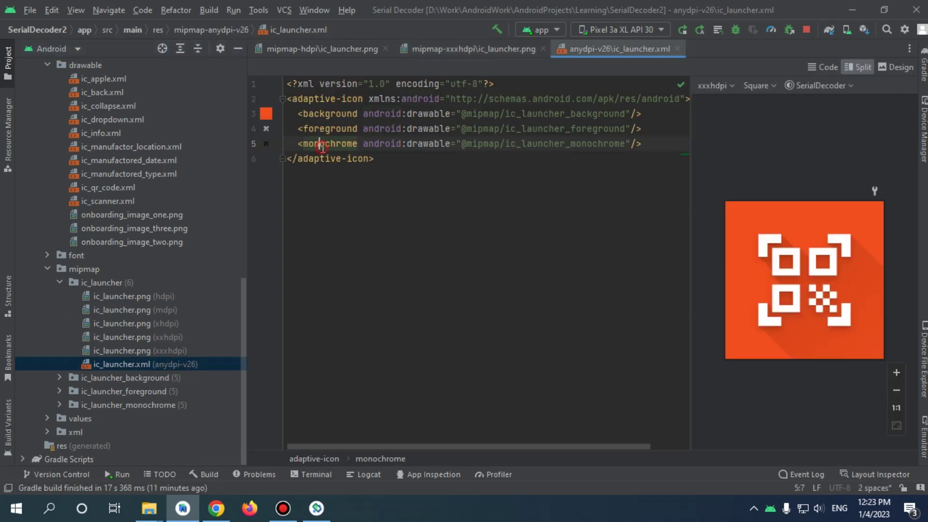
{"action": "double_click", "coordinate": [321, 144]}
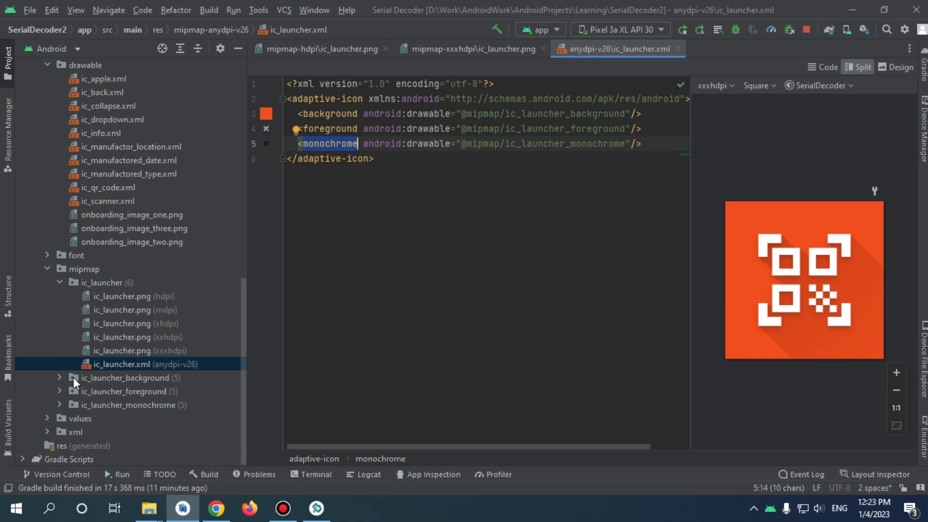
{"action": "left_click", "coordinate": [60, 378]}
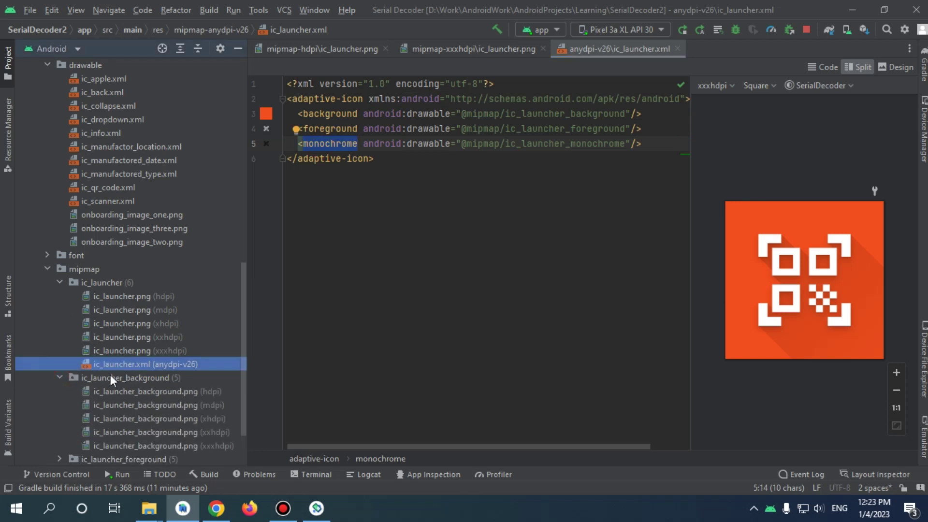
Step: View the hdpi background and foreground layer images next to the hdpi ic_launcher
{"action": "double_click", "coordinate": [169, 392]}
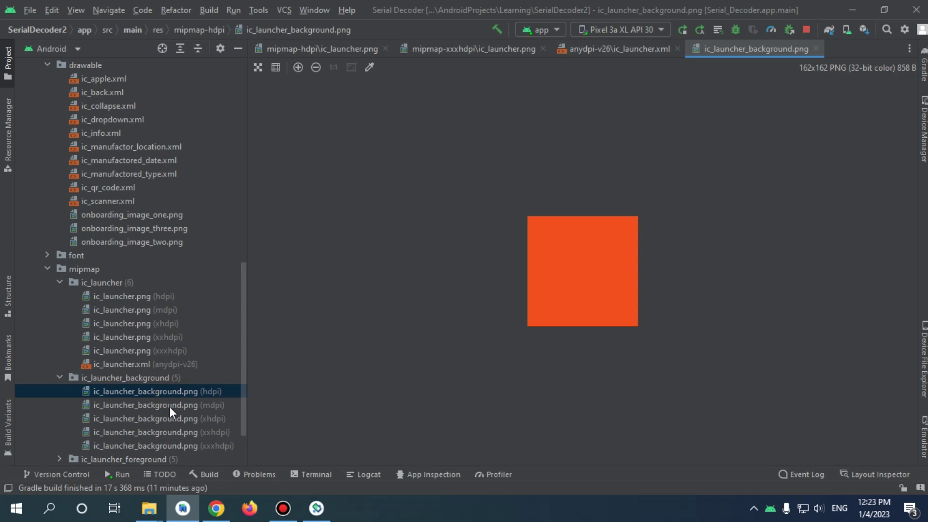
{"action": "double_click", "coordinate": [122, 300]}
{"action": "scroll", "coordinate": [76, 395], "scroll_direction": "down", "scroll_amount": 3}
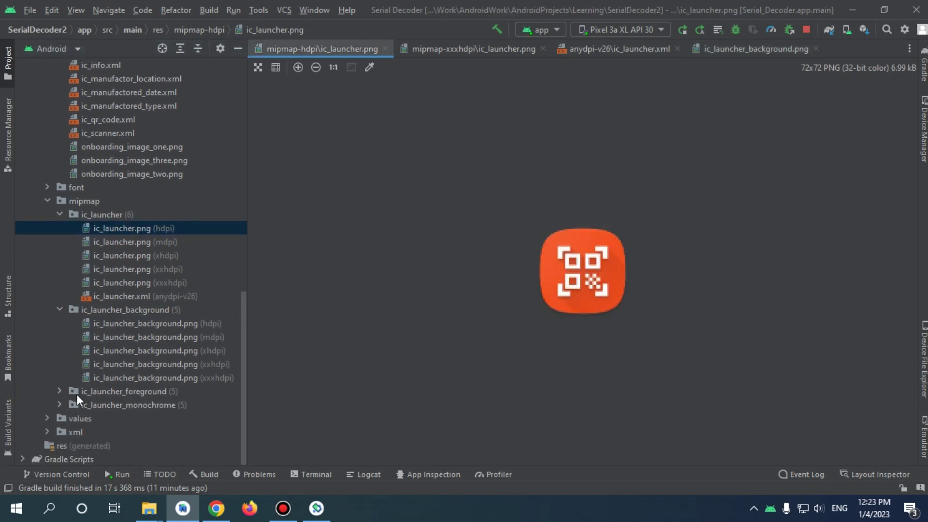
{"action": "left_click", "coordinate": [59, 391]}
{"action": "double_click", "coordinate": [175, 404]}
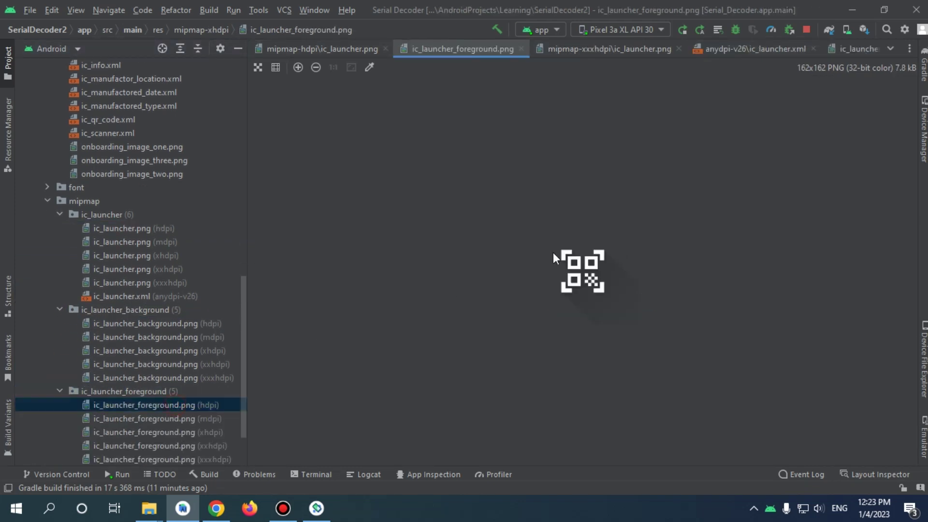
{"action": "double_click", "coordinate": [150, 326]}
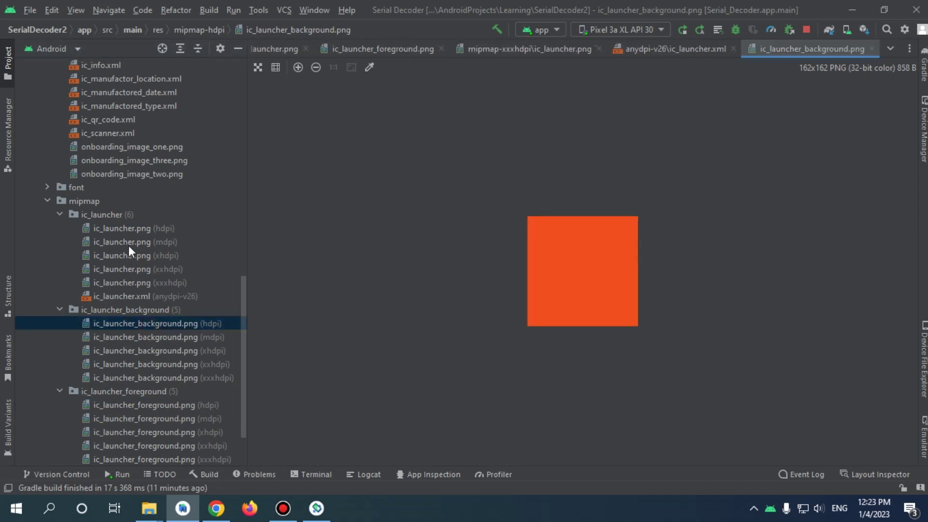
{"action": "double_click", "coordinate": [129, 230]}
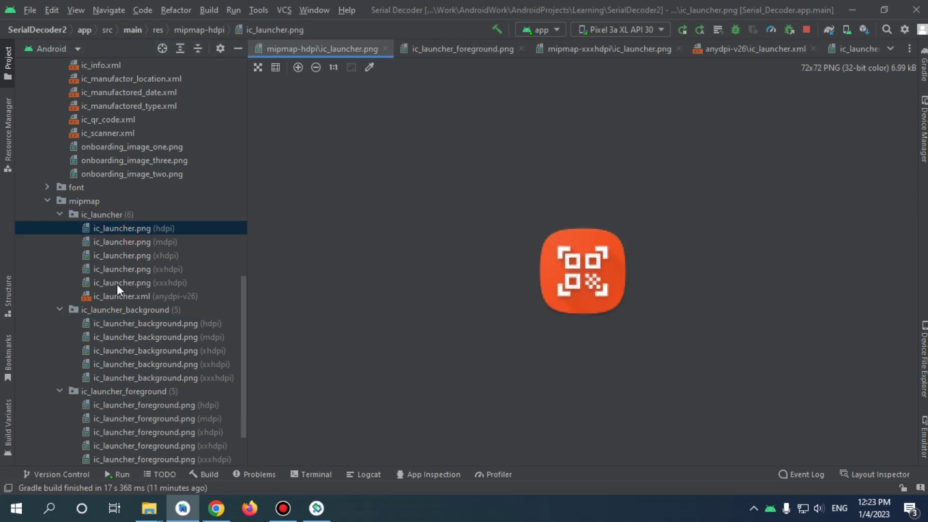
Step: Open the hdpi monochrome layer image, a 162x162 black QR glyph
{"action": "scroll", "coordinate": [91, 386], "scroll_direction": "down", "scroll_amount": 3}
{"action": "left_click", "coordinate": [57, 404]}
{"action": "scroll", "coordinate": [106, 382], "scroll_direction": "down", "scroll_amount": 3}
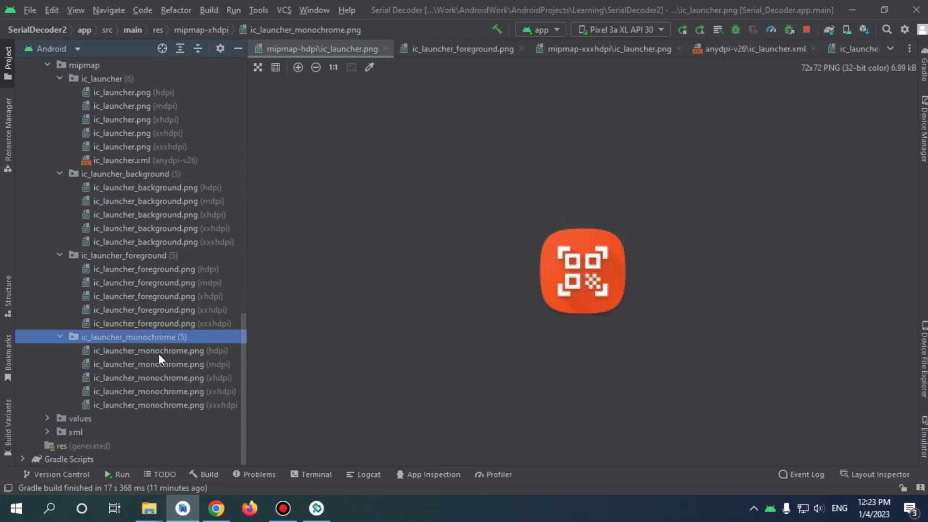
{"action": "double_click", "coordinate": [158, 352]}
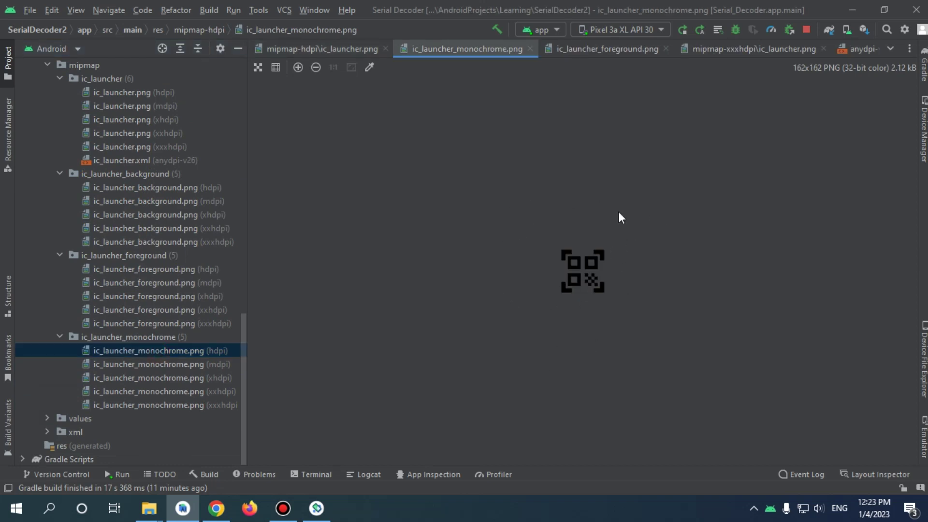
{"action": "scroll", "coordinate": [92, 304], "scroll_direction": "up", "scroll_amount": 2}
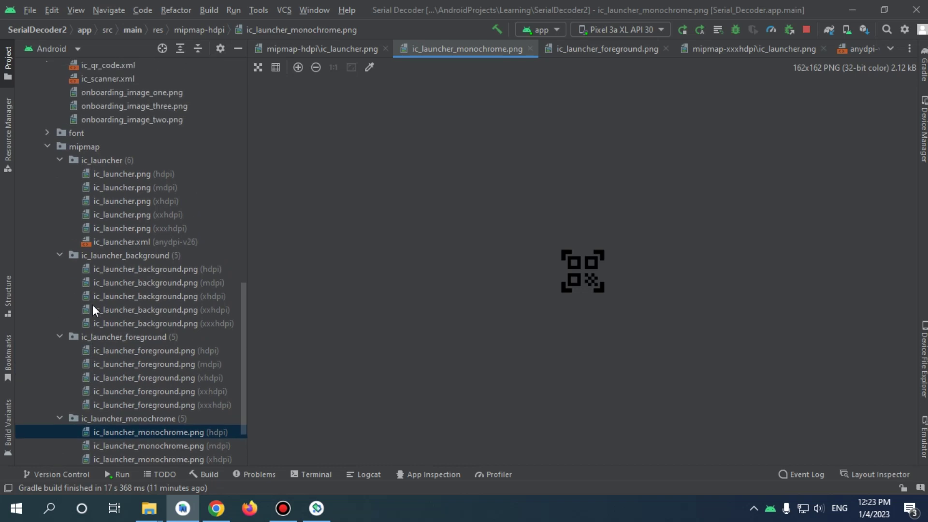
{"action": "scroll", "coordinate": [91, 304], "scroll_direction": "up", "scroll_amount": 1}
{"action": "scroll", "coordinate": [193, 371], "scroll_direction": "down", "scroll_amount": 4}
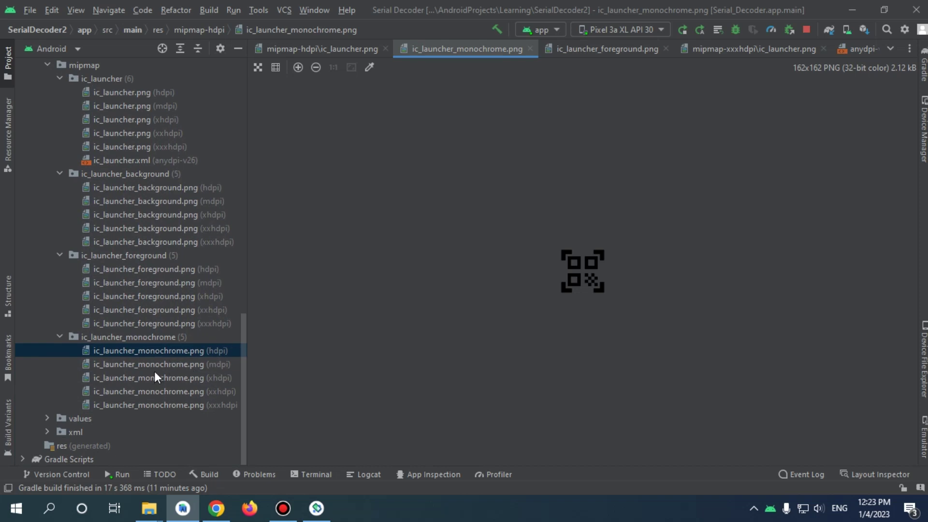
{"action": "double_click", "coordinate": [147, 91]}
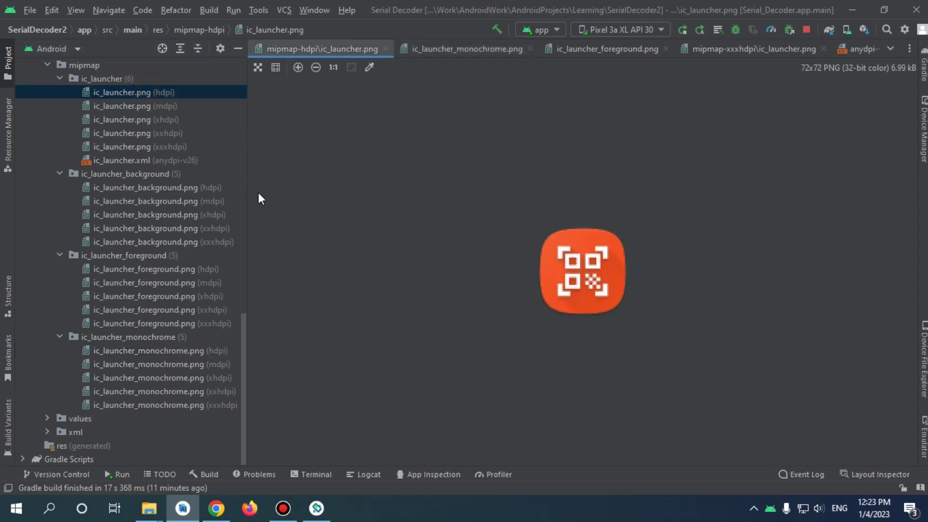
Step: Collapse the ic_launcher, background, foreground and monochrome folders in the Project tree
{"action": "scroll", "coordinate": [88, 181], "scroll_direction": "up", "scroll_amount": 3}
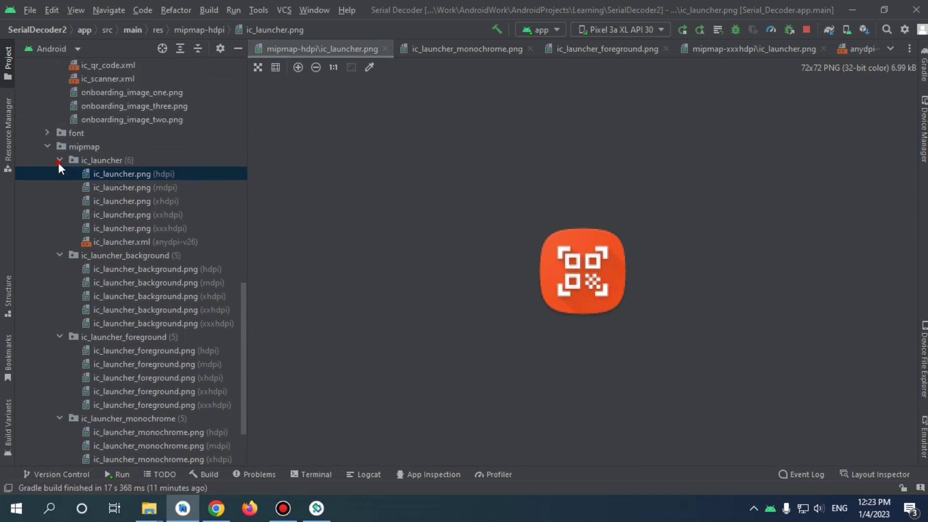
{"action": "left_click", "coordinate": [58, 161]}
{"action": "left_click", "coordinate": [60, 174]}
{"action": "left_click", "coordinate": [59, 255]}
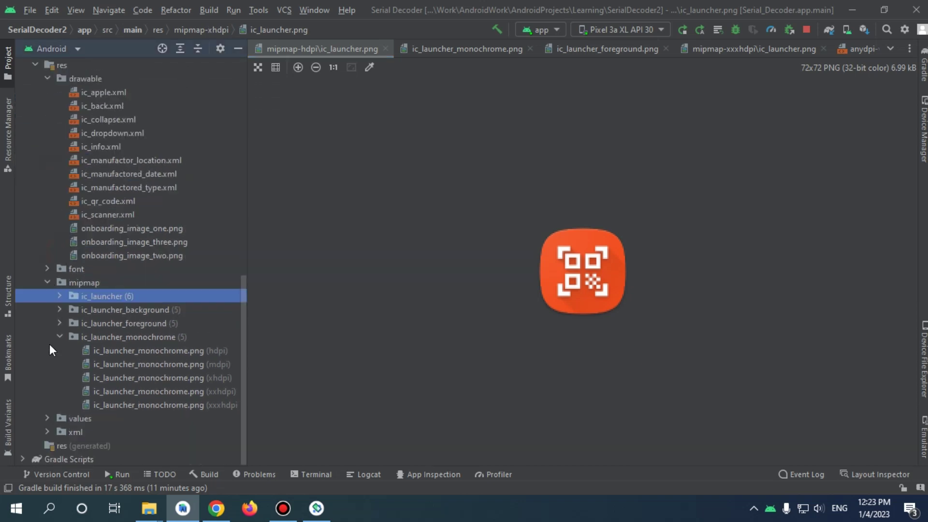
{"action": "left_click", "coordinate": [60, 337]}
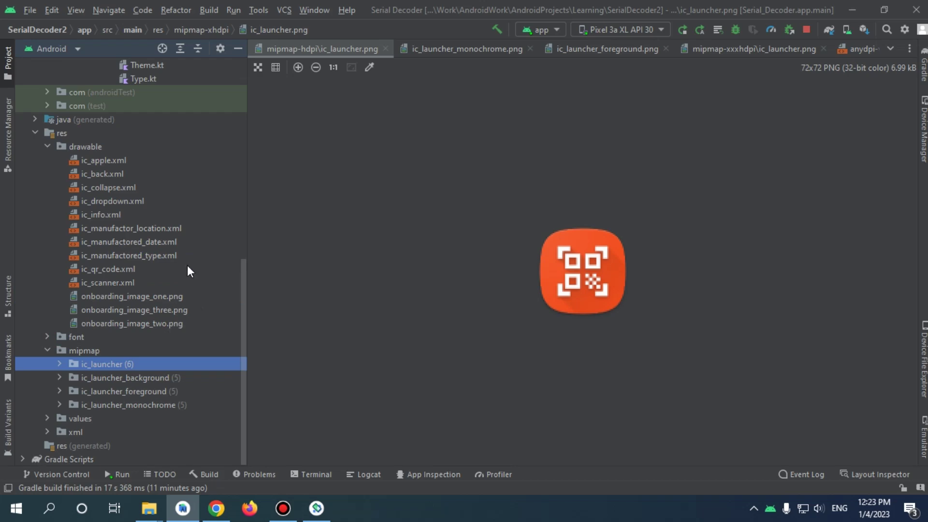
Step: Glance at the creator's Twitter profile in Chrome, then return to the IconKitchen generator
{"action": "left_click", "coordinate": [216, 508]}
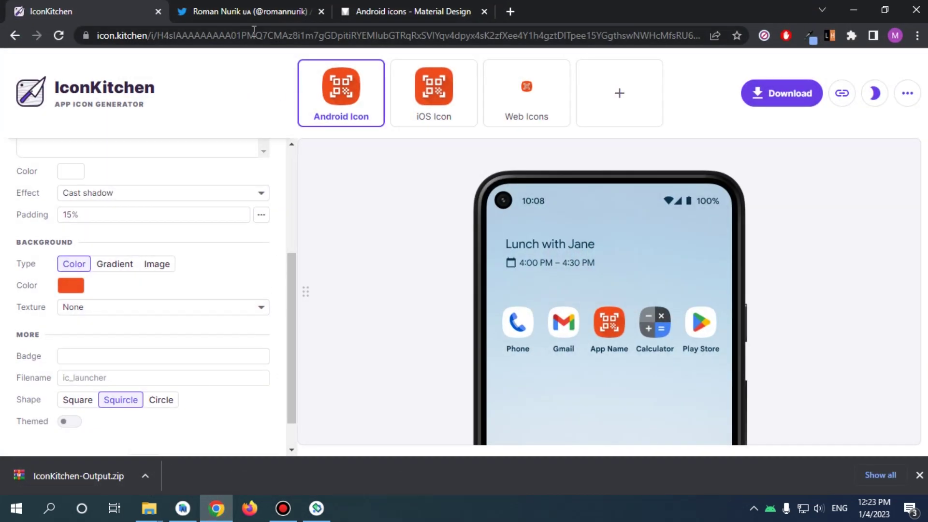
{"action": "left_click", "coordinate": [248, 12]}
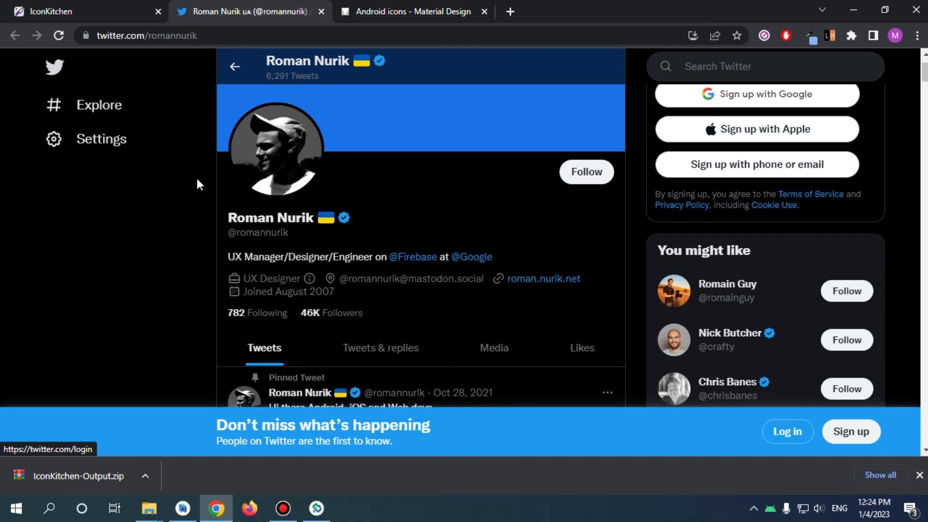
{"action": "left_click", "coordinate": [103, 13]}
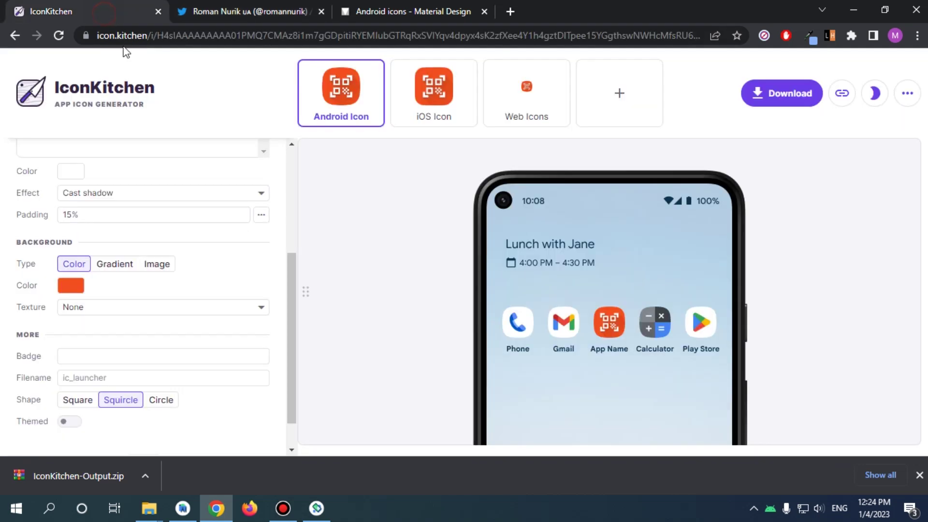